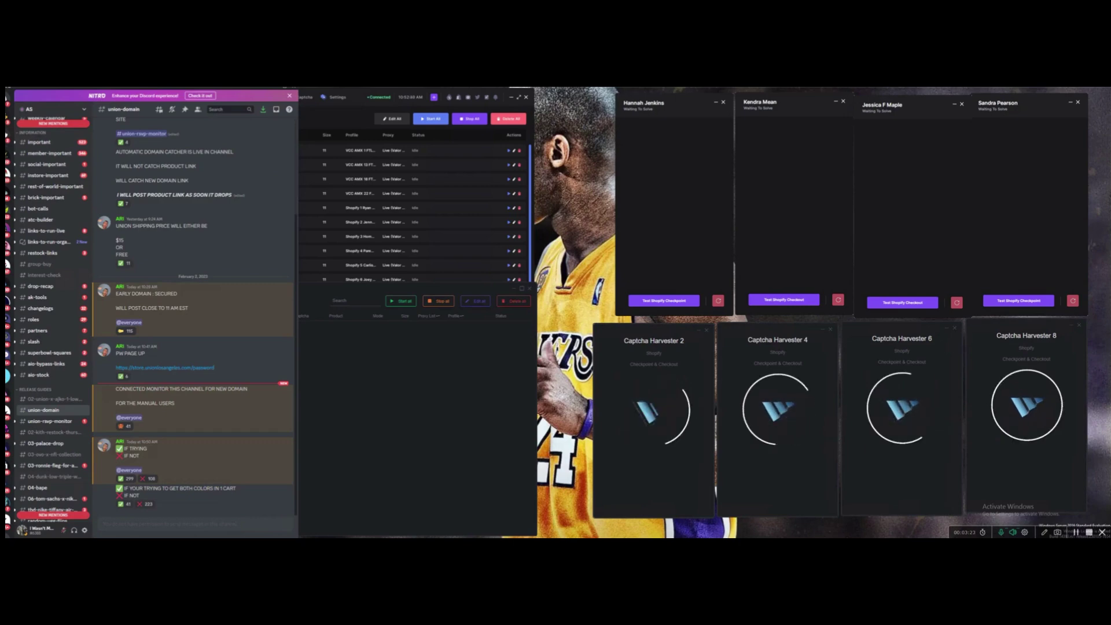
# Bring the Wrath task list to the front and open the bulk edit form for the tasks.
pyautogui.click(347, 293)
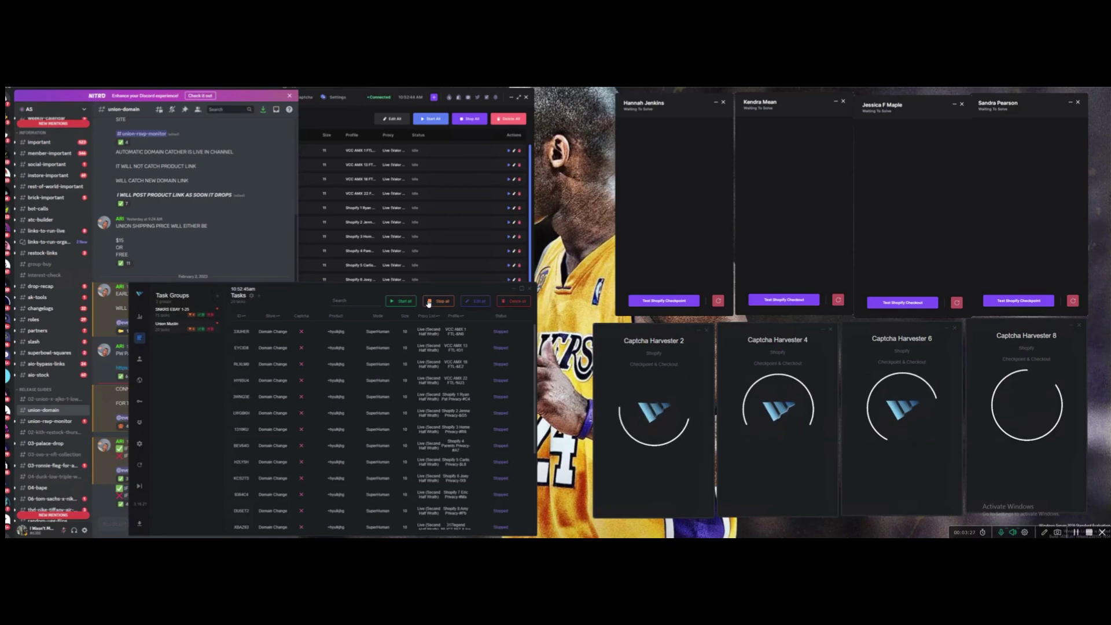
pyautogui.click(478, 301)
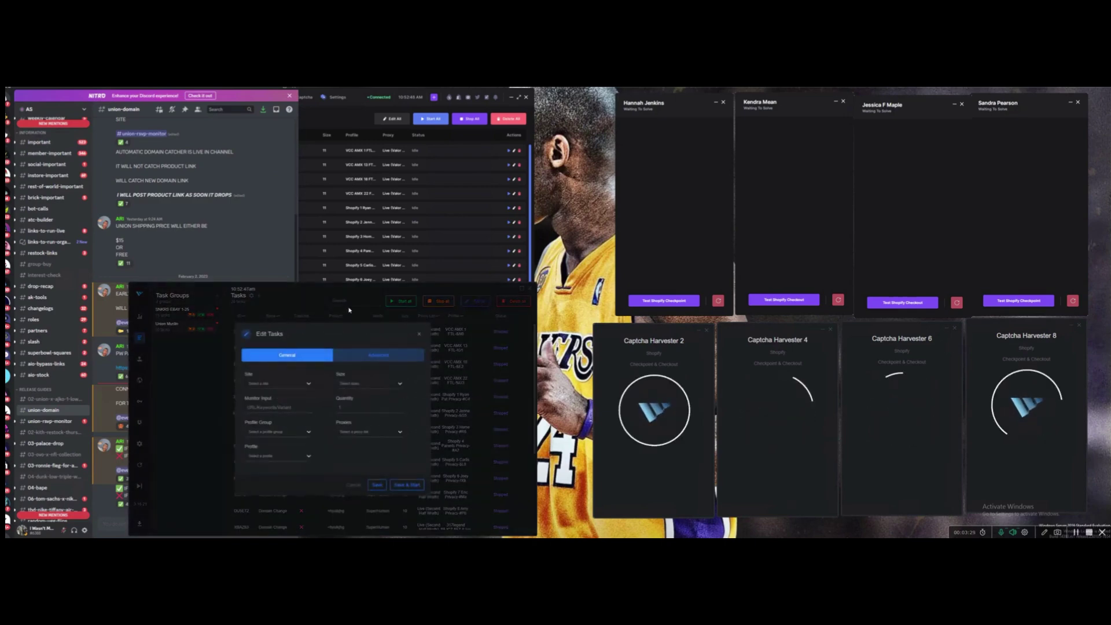
pyautogui.click(418, 336)
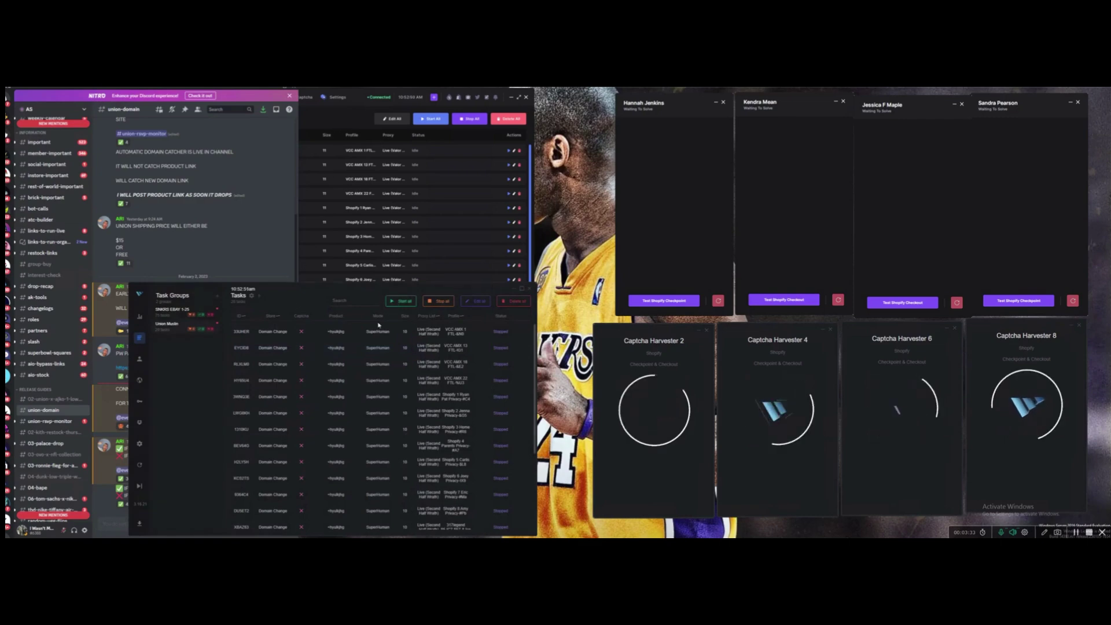
pyautogui.click(482, 305)
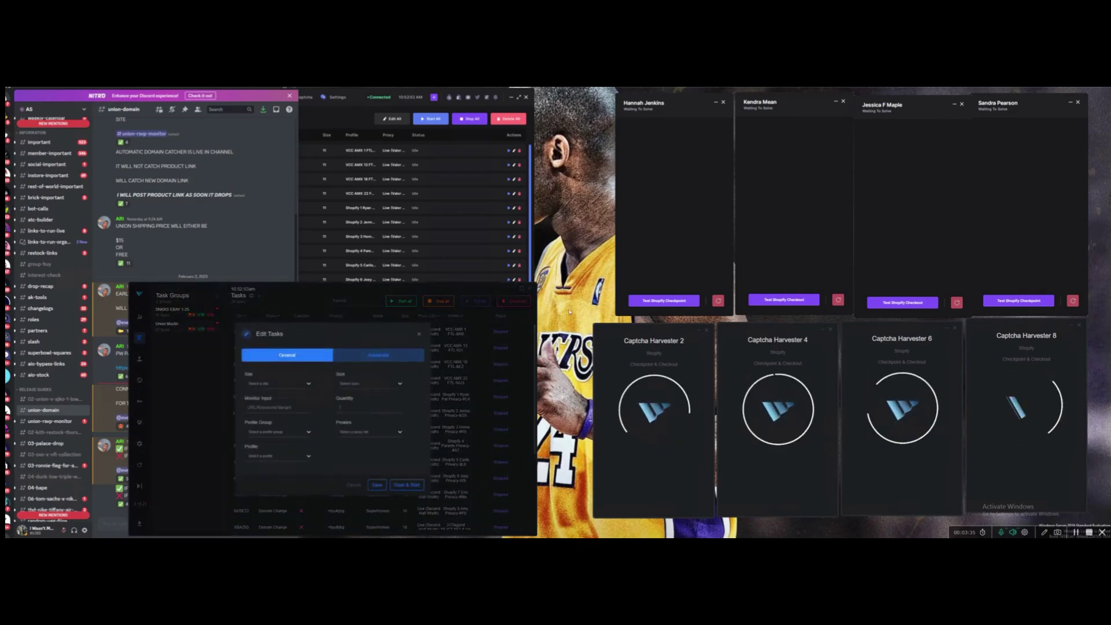
# Bring up the AYCD OneClick window, shrink its width and height, and move it over the captcha windows.
pyautogui.click(365, 542)
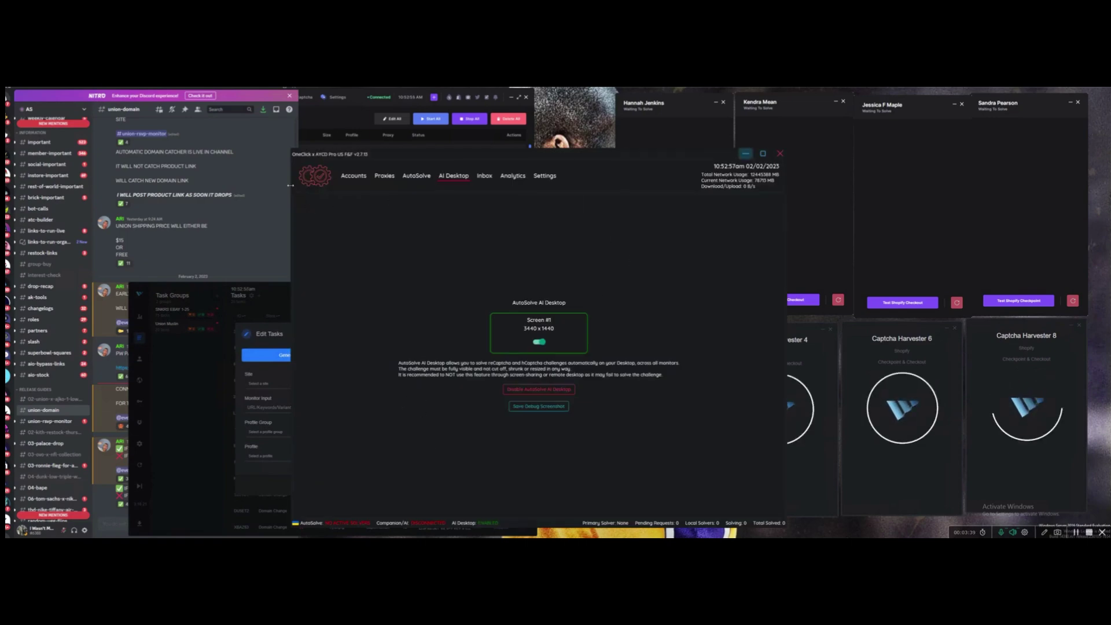
pyautogui.moveTo(290, 185); pyautogui.dragTo(665, 186)
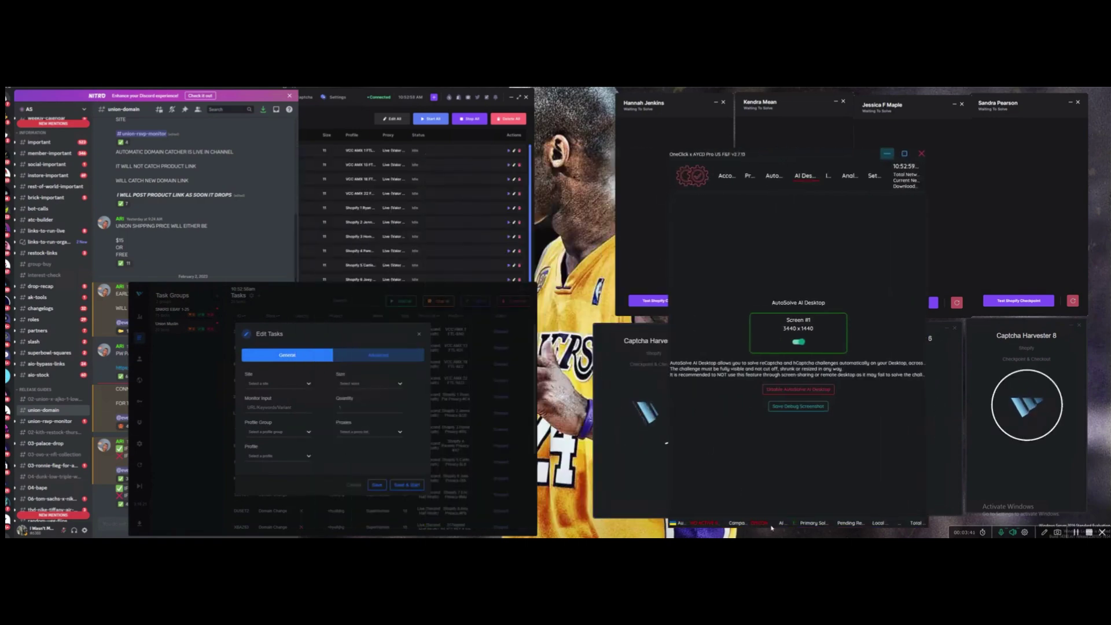
pyautogui.moveTo(773, 525); pyautogui.dragTo(770, 223)
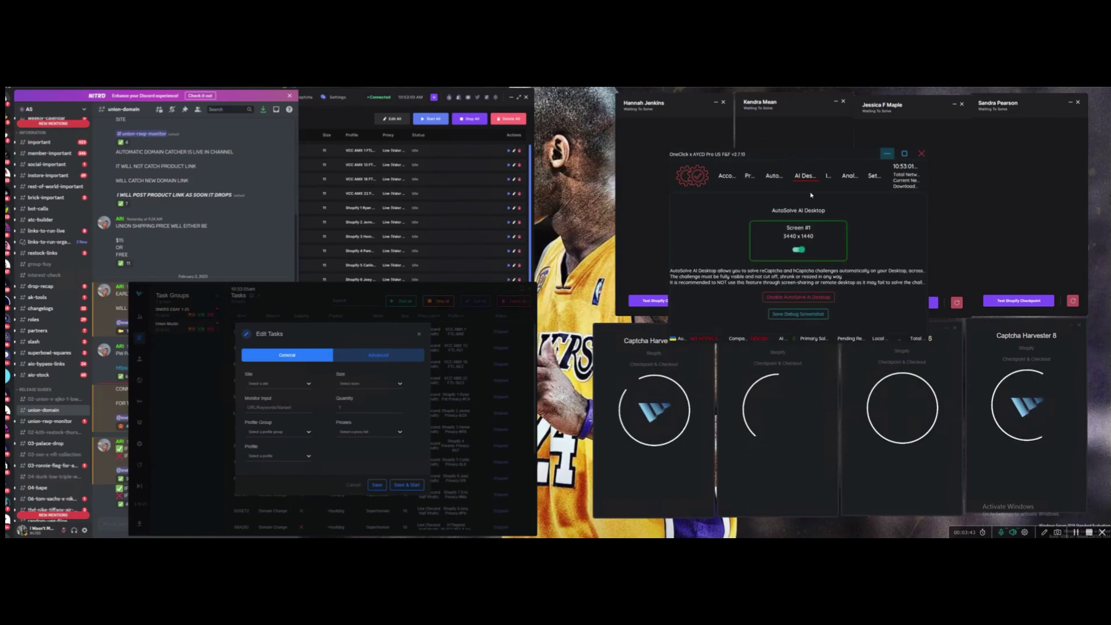
pyautogui.moveTo(785, 178); pyautogui.dragTo(821, 256)
# Bring the Captcha Harvester and Shopify checkpoint solver windows in front of the AYCD OneClick window.
pyautogui.click(767, 453)
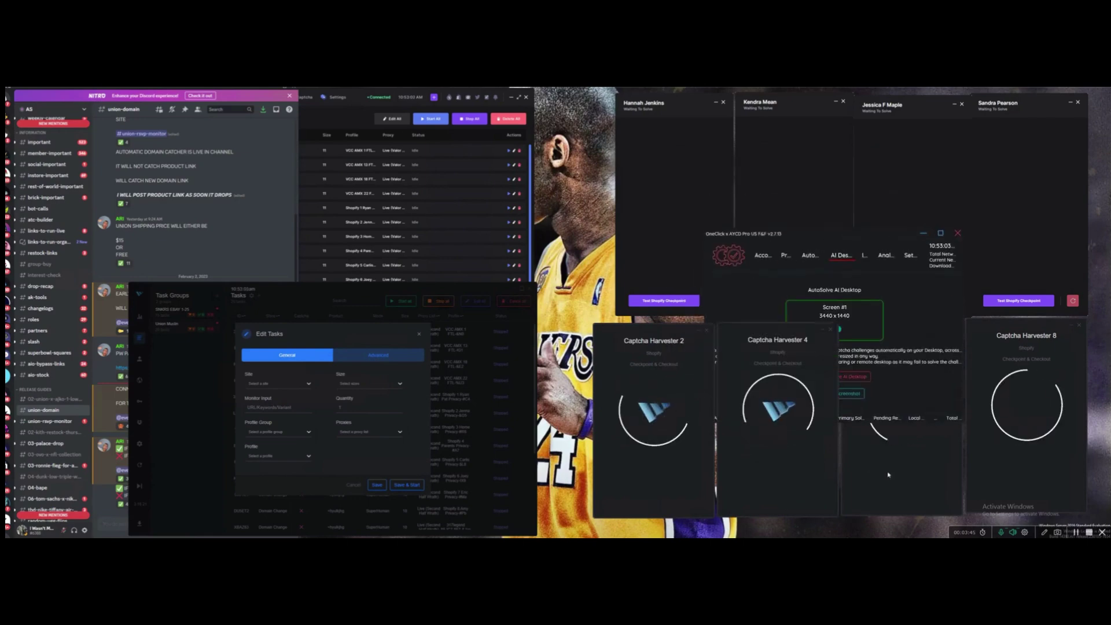
pyautogui.click(888, 473)
pyautogui.click(908, 153)
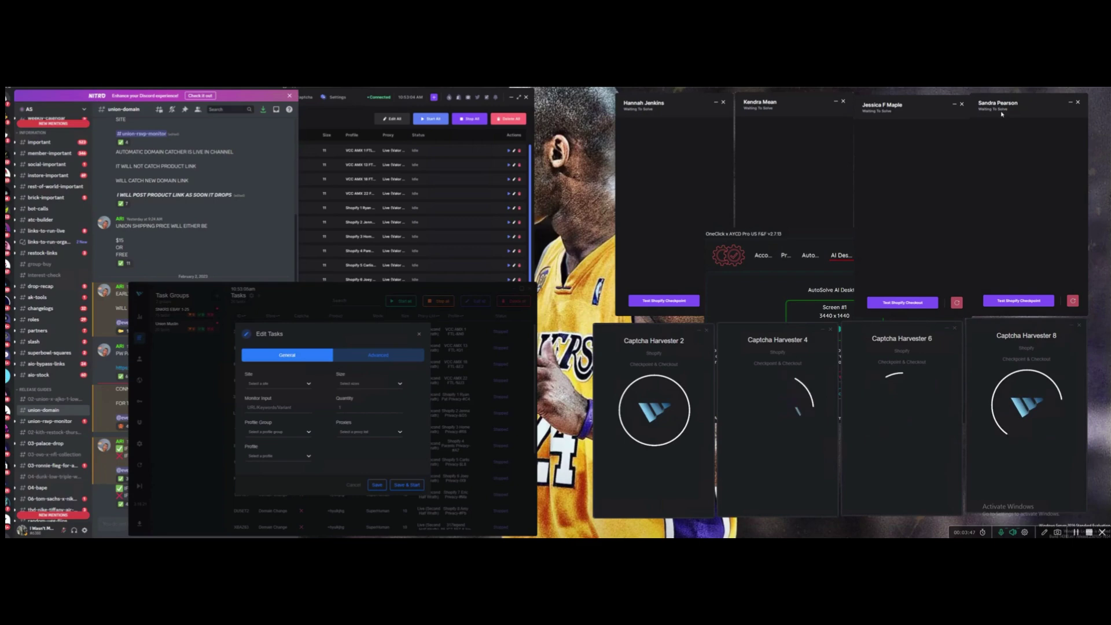
pyautogui.click(1016, 99)
pyautogui.moveTo(1015, 99); pyautogui.dragTo(1016, 99)
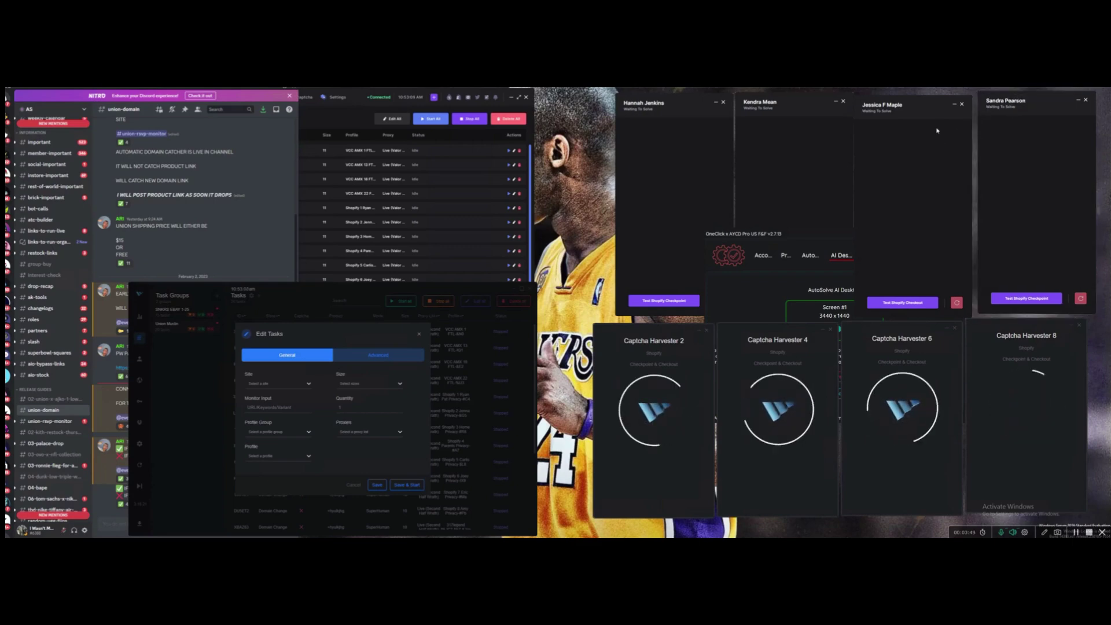
pyautogui.click(849, 125)
pyautogui.click(664, 145)
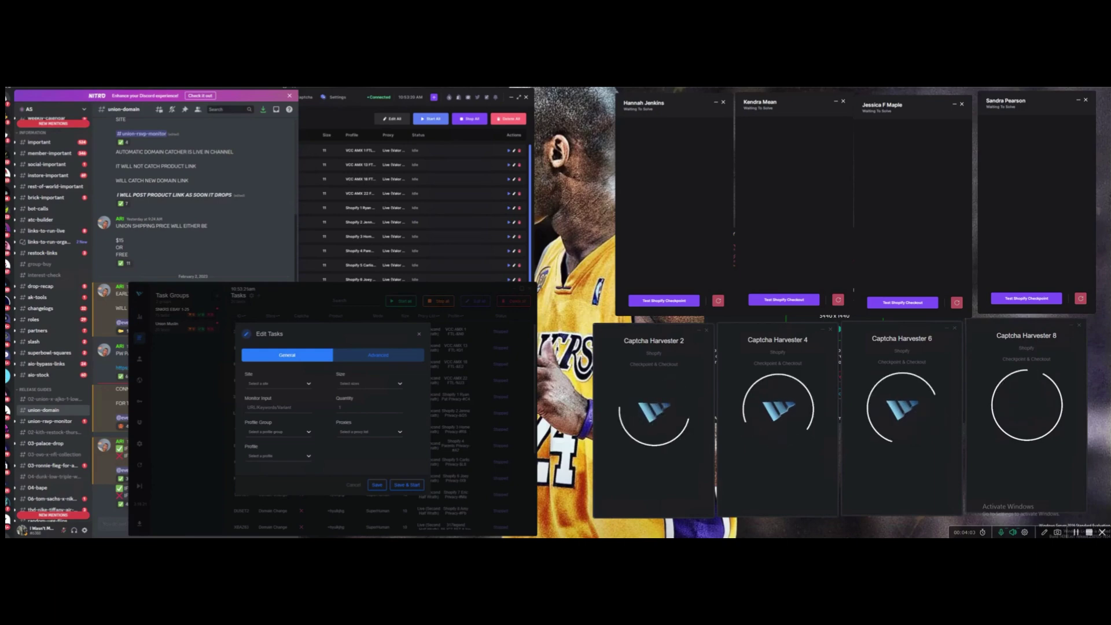
# Copy the EARLY DOMAIN myshopify.com link from the union-domain Discord channel.
pyautogui.click(243, 269)
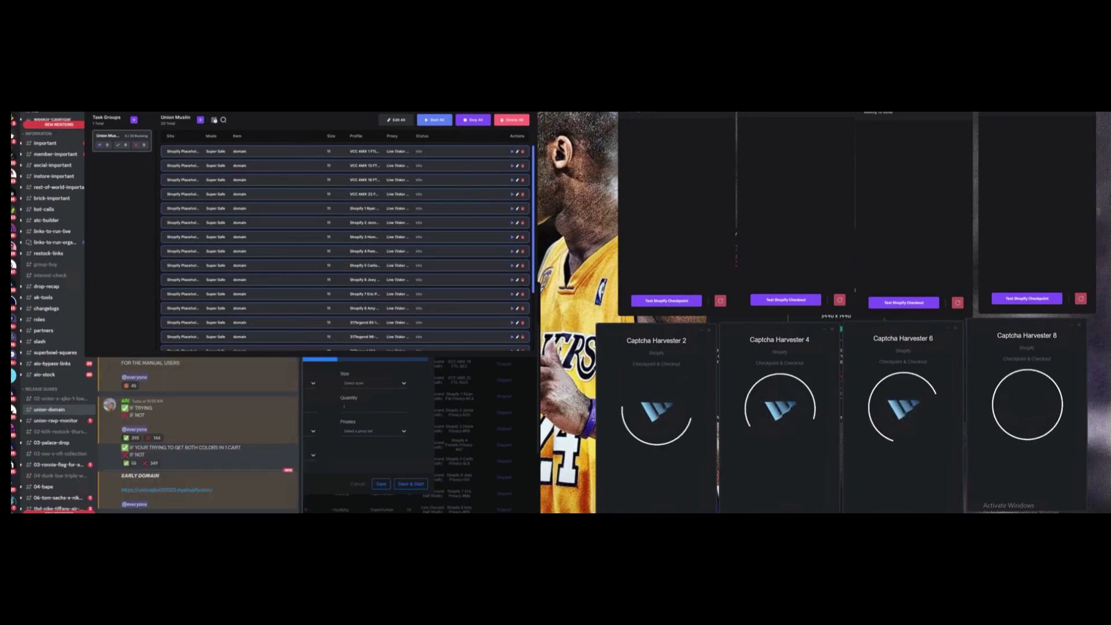
pyautogui.click(177, 477)
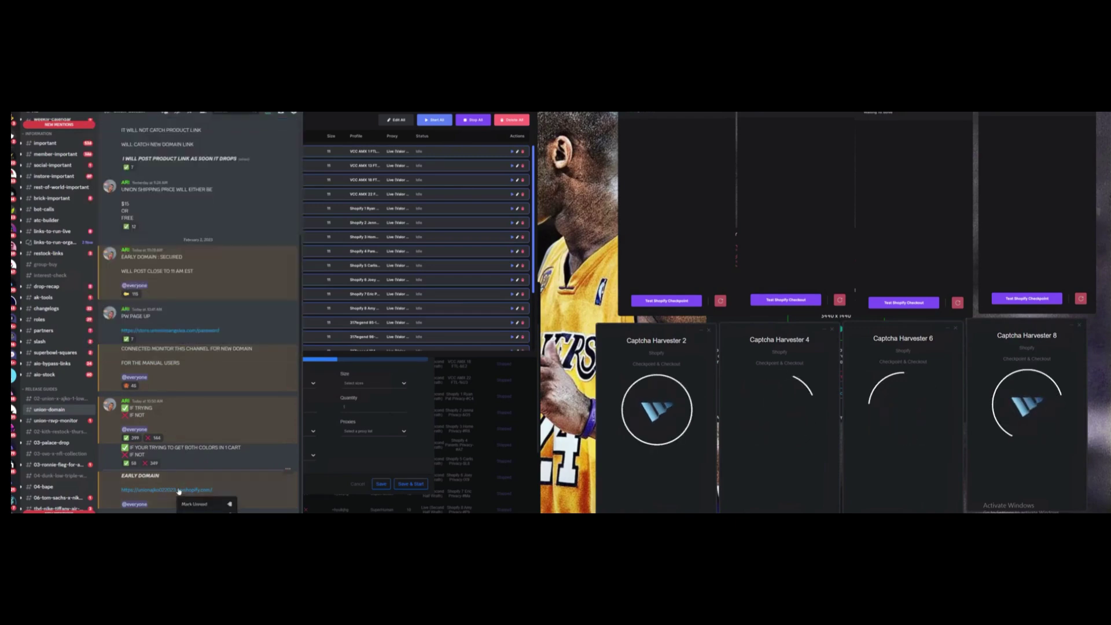
pyautogui.rightClick(174, 481)
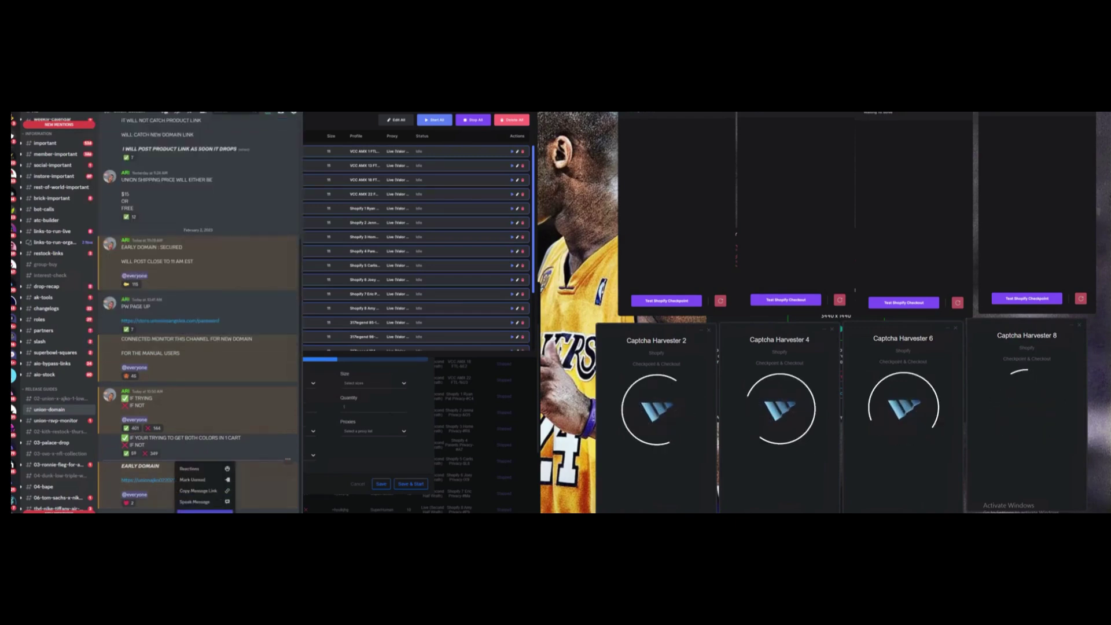
pyautogui.click(200, 524)
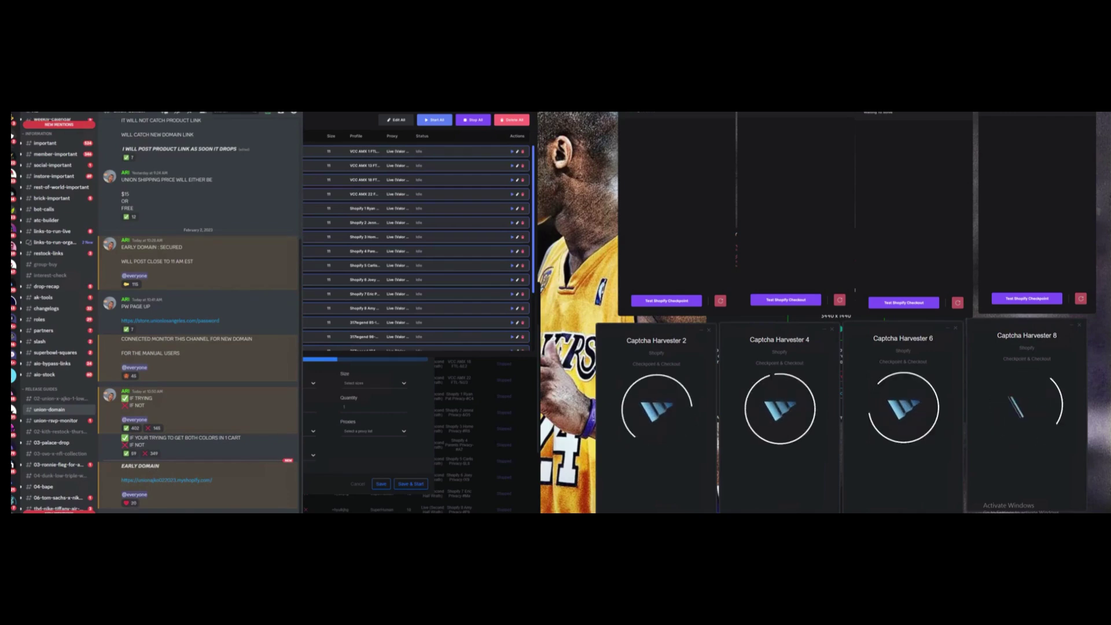
# Start all Union Muslin tasks in Valor and enter the copied early domain link as the Shopify domain change URL.
pyautogui.click(390, 153)
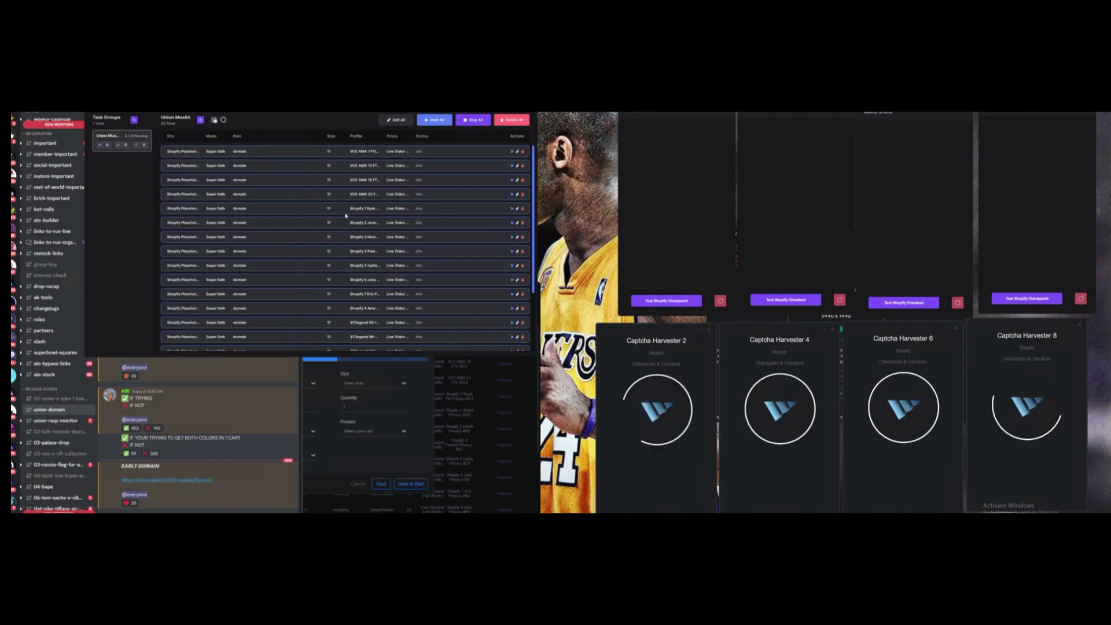
pyautogui.click(434, 120)
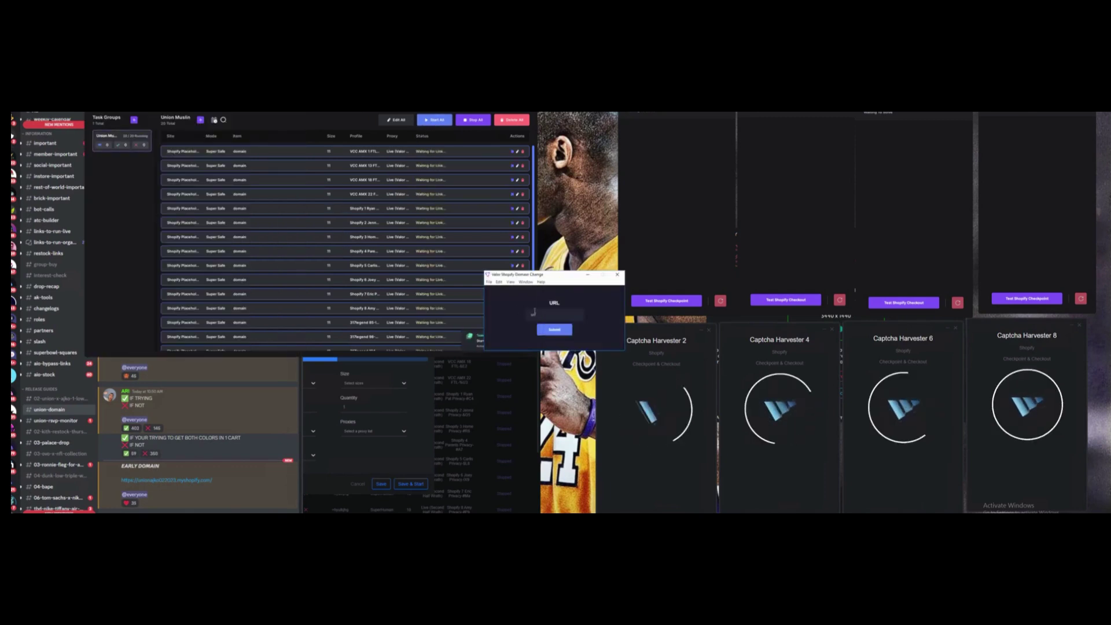
pyautogui.click(532, 312)
pyautogui.write('https://unionajko022023.myshopify.com/')
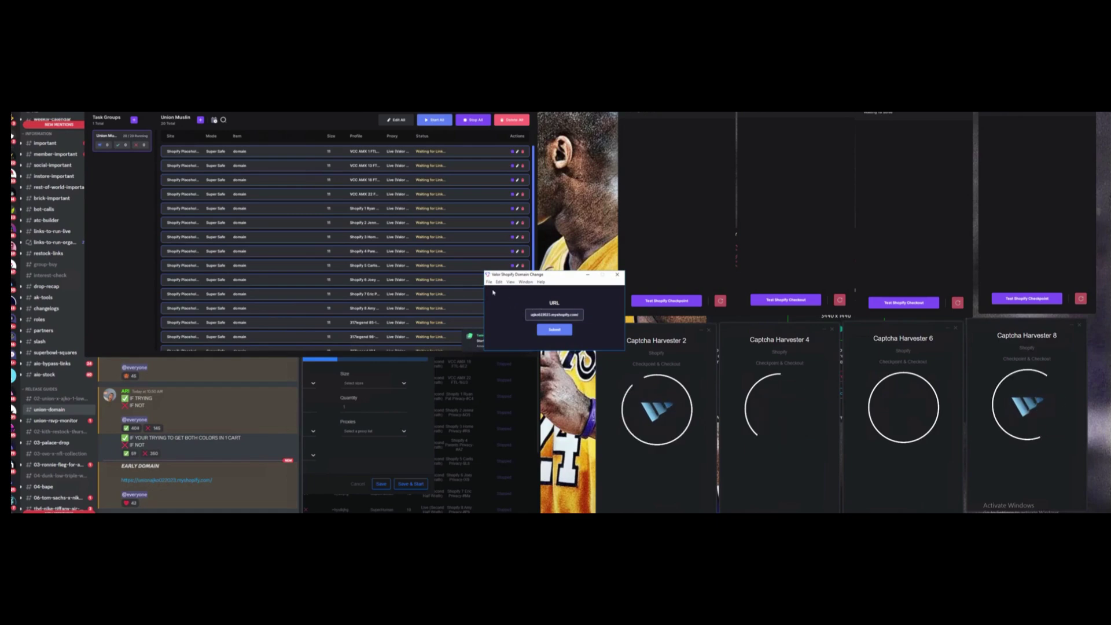
# Enter the copied early domain link as the monitor input in Wrath's Edit Tasks form.
pyautogui.click(356, 451)
pyautogui.click(288, 406)
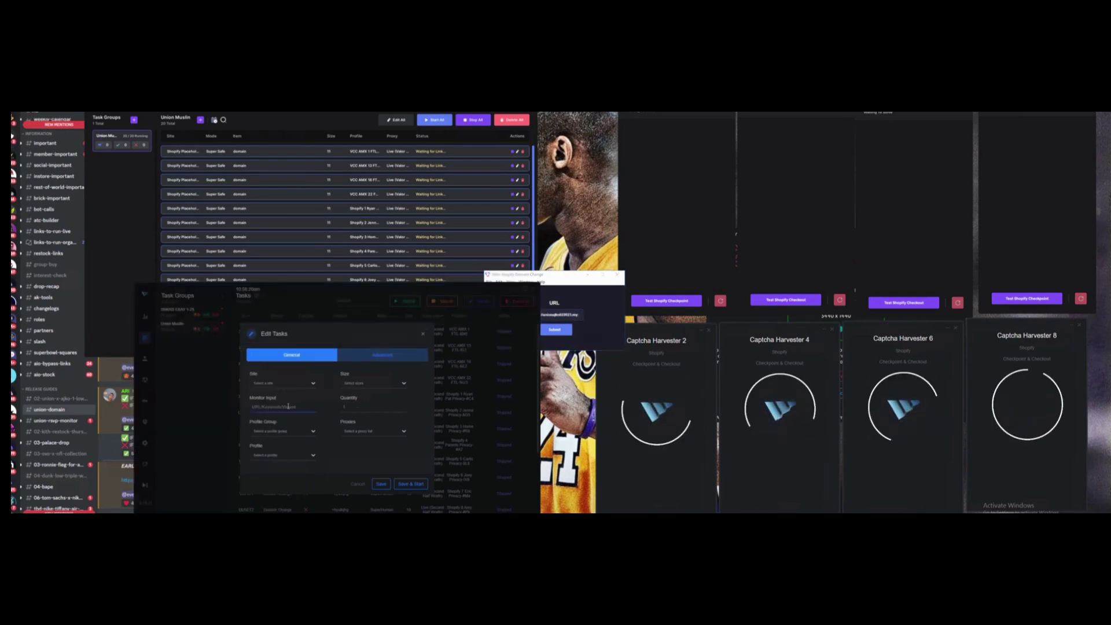
pyautogui.write('nlimajko82023.myshopify.com')
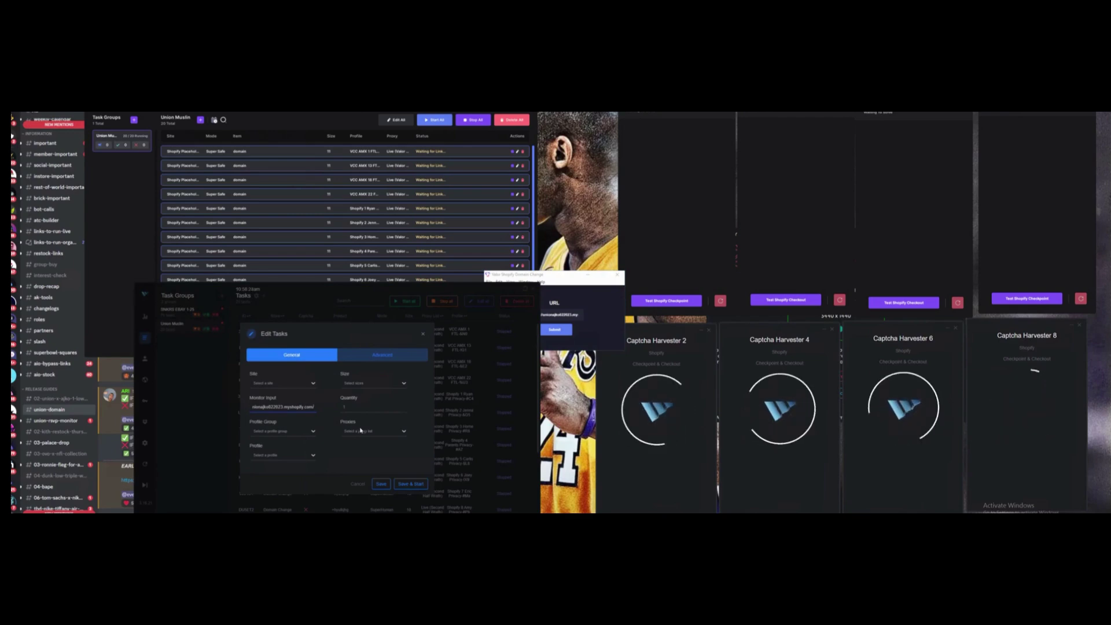
# Read the latest messages in Discord's general channel and return to the union-domain channel.
pyautogui.click(112, 507)
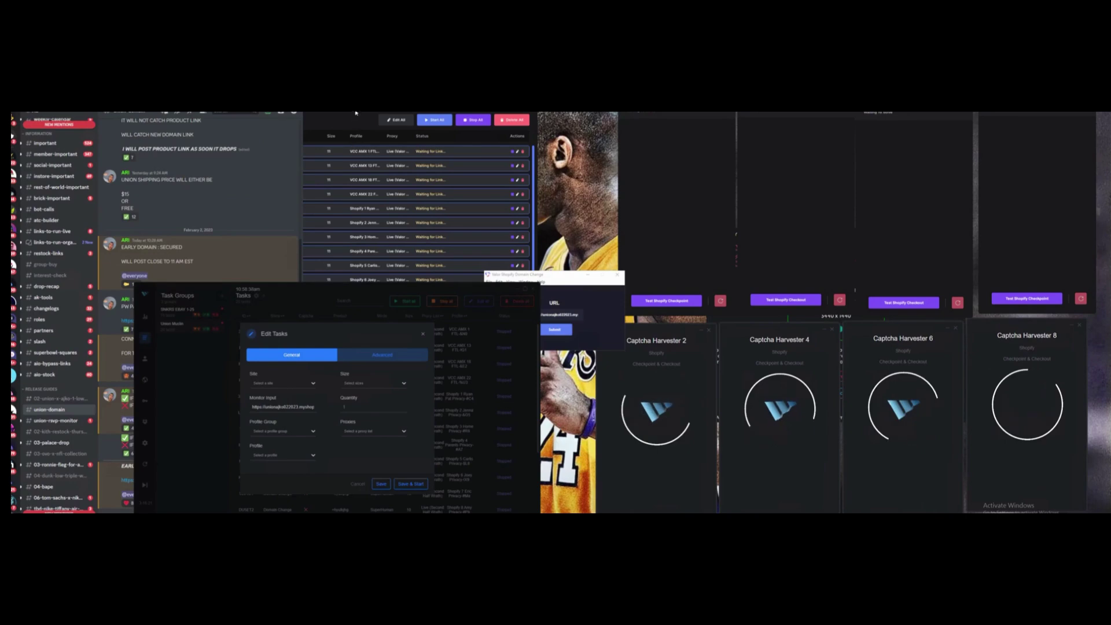
pyautogui.click(55, 410)
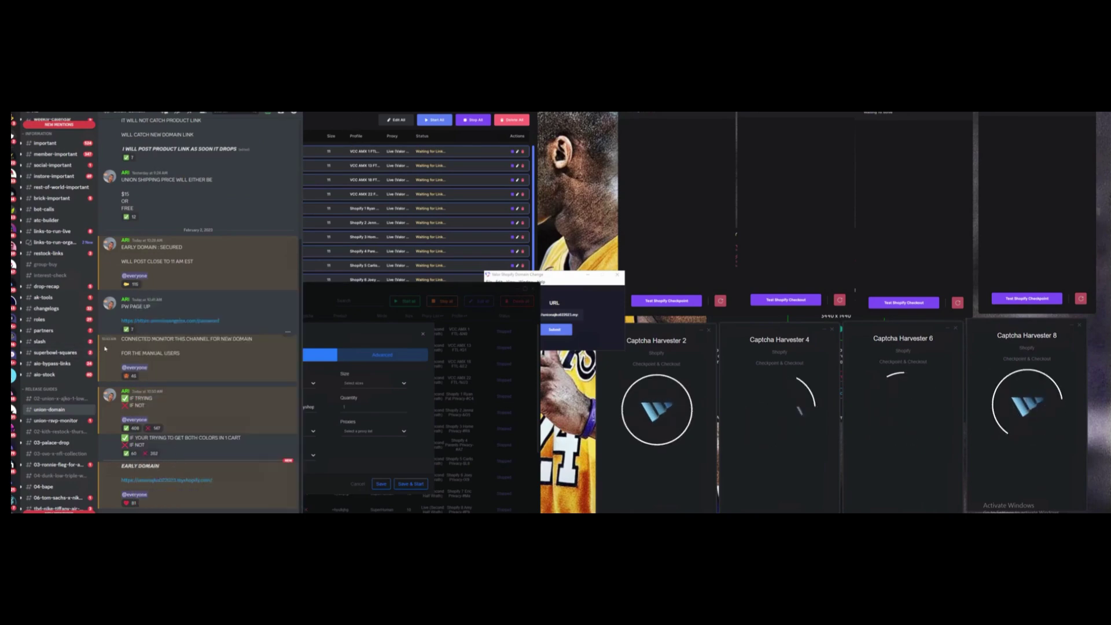
pyautogui.scroll(-5, 57, 413)
pyautogui.click(43, 362)
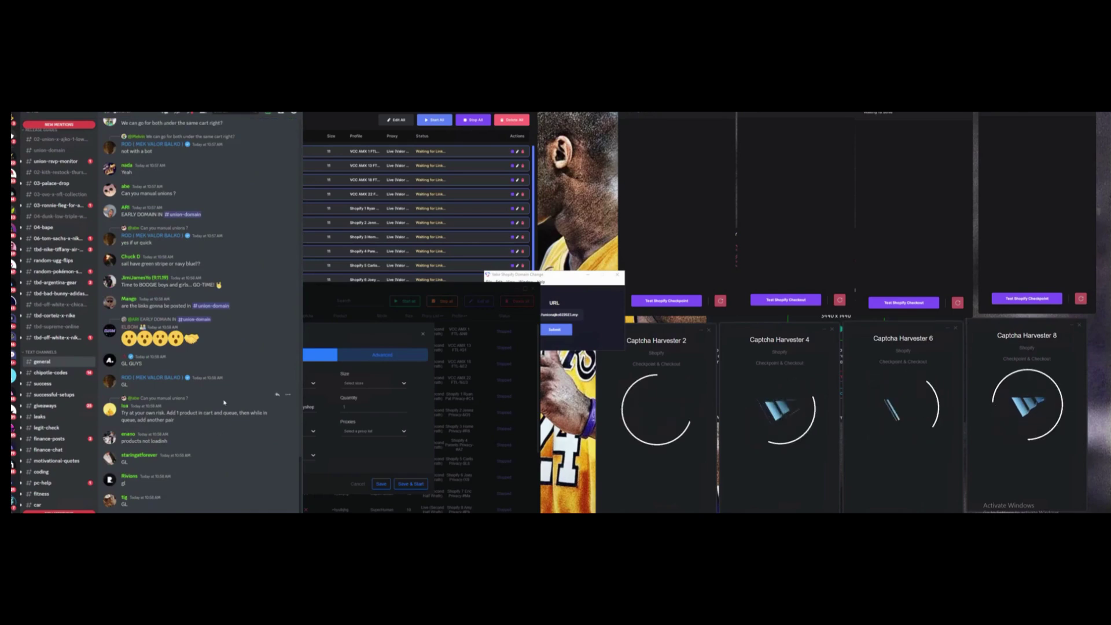
pyautogui.click(215, 306)
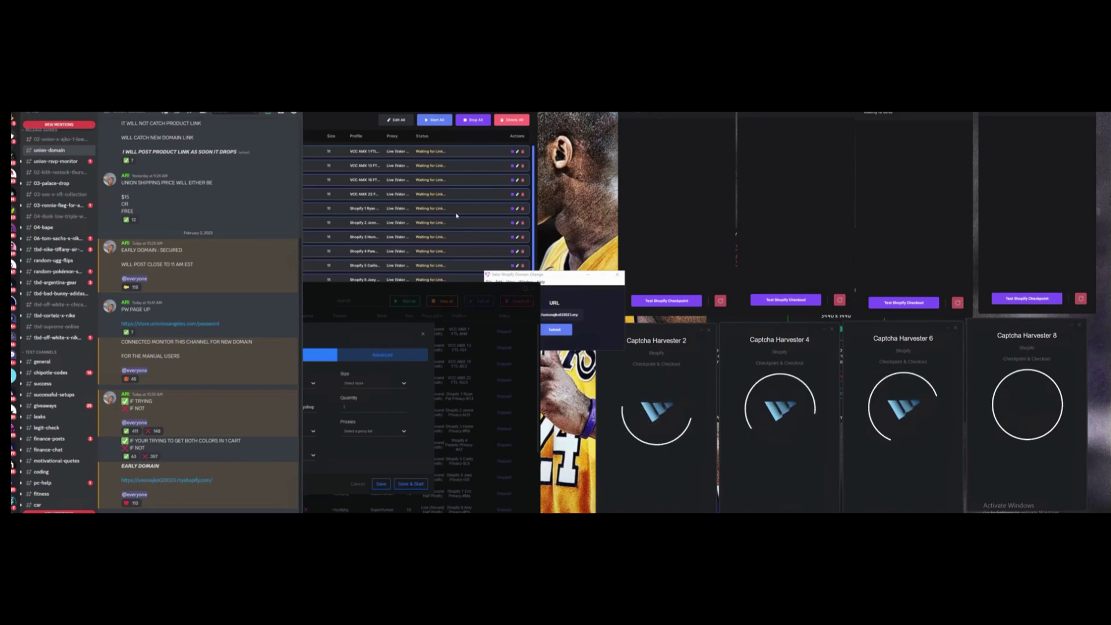
# Submit the early domain URL in Valor's Shopify Domain Change window.
pyautogui.click(559, 275)
pyautogui.click(531, 315)
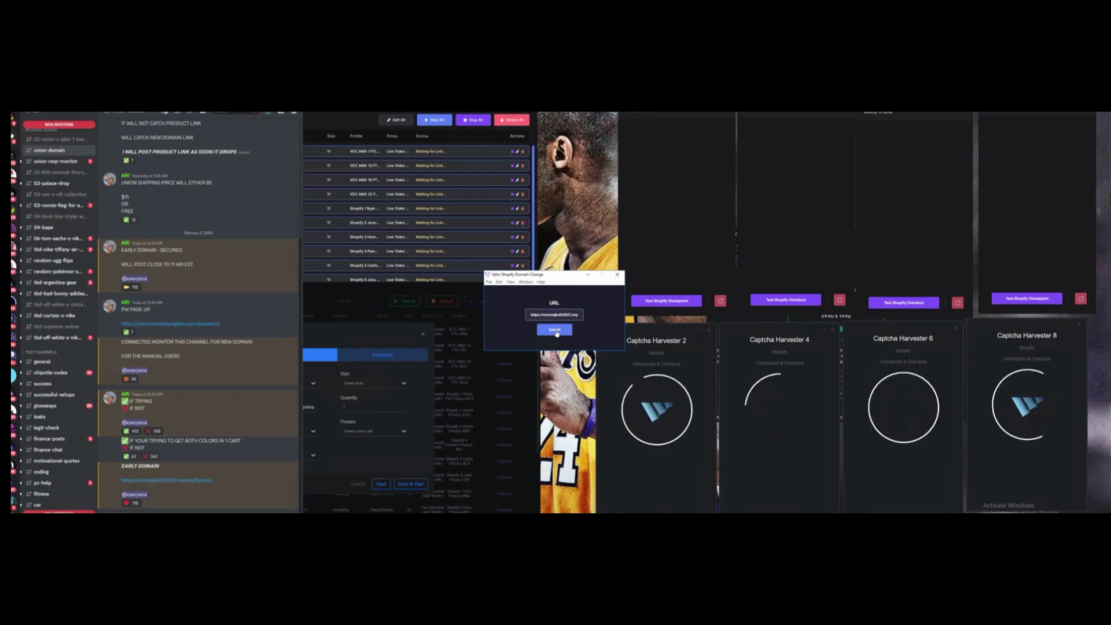
pyautogui.click(554, 330)
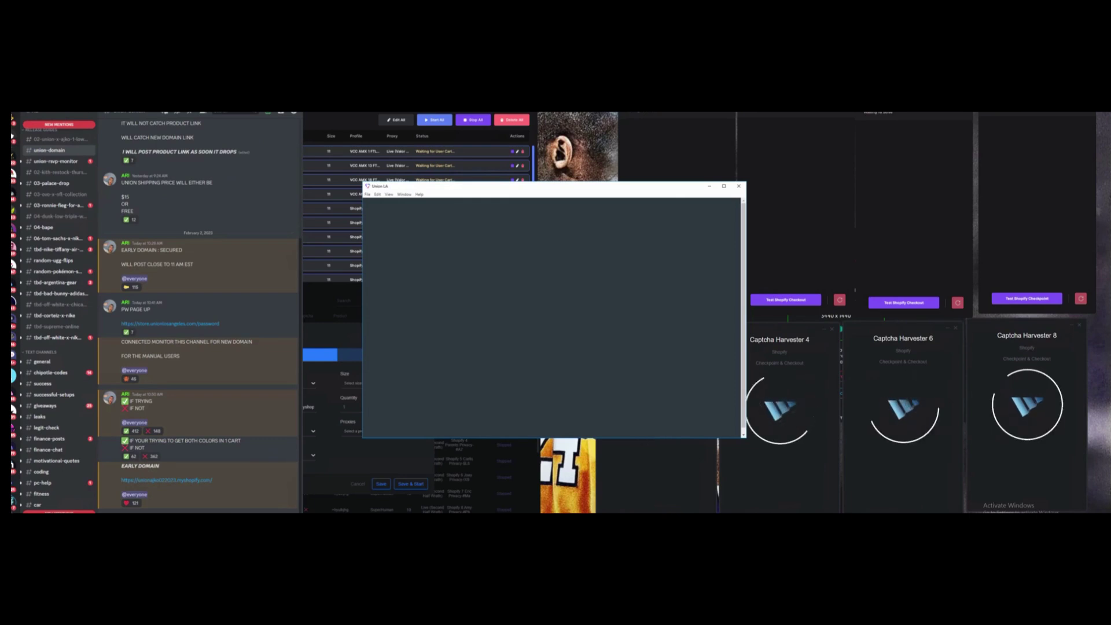
# Save the edited monitor input for the Wrath tasks and start all of them.
pyautogui.click(361, 457)
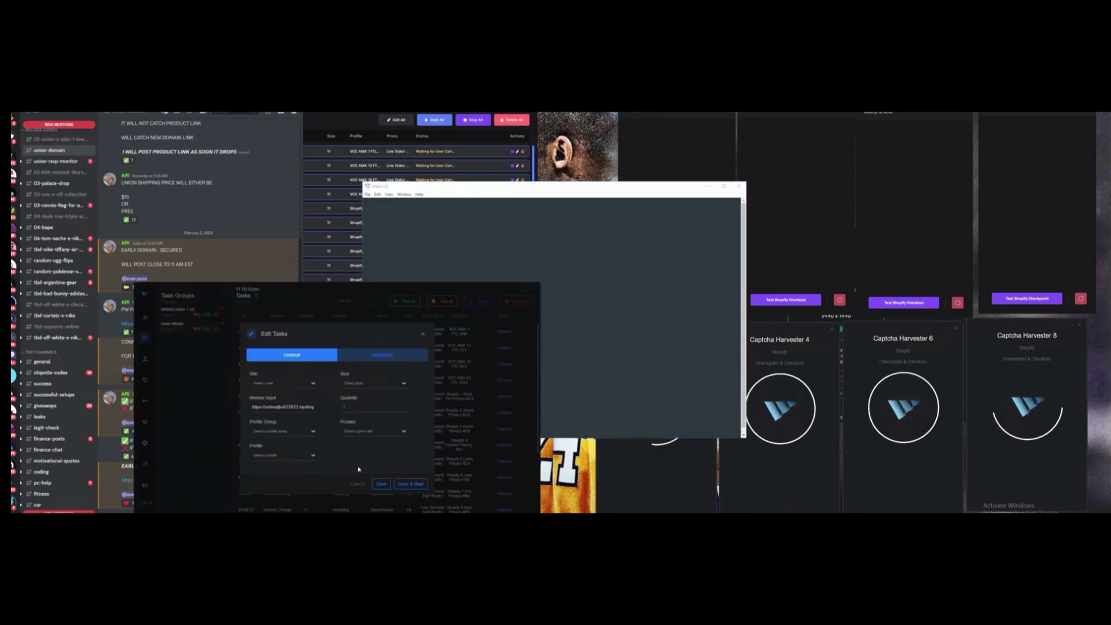
pyautogui.click(383, 484)
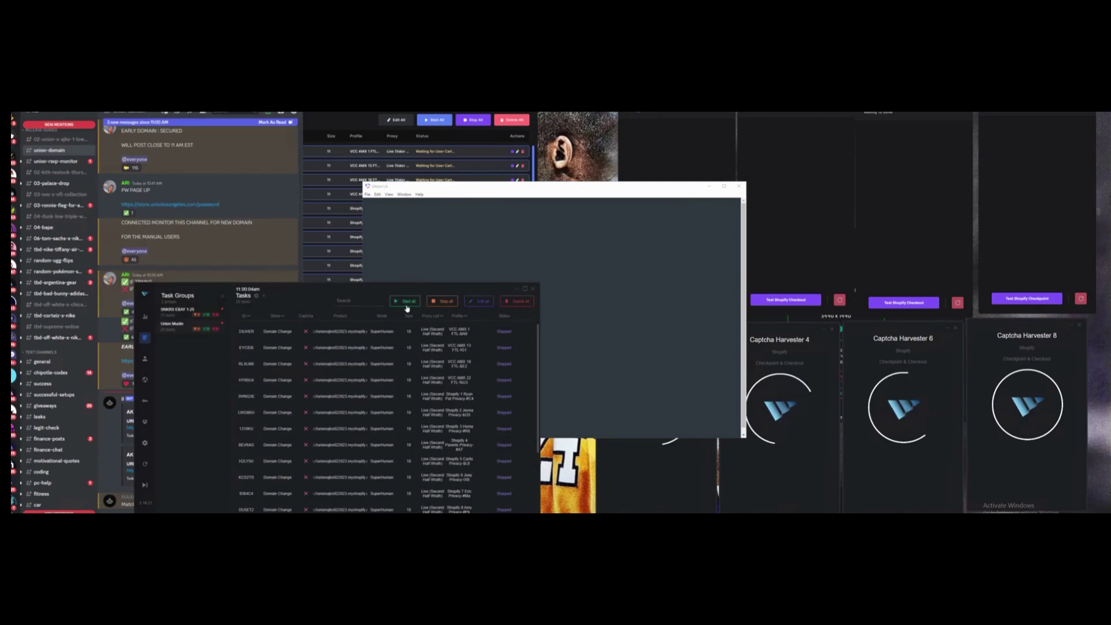
pyautogui.click(491, 191)
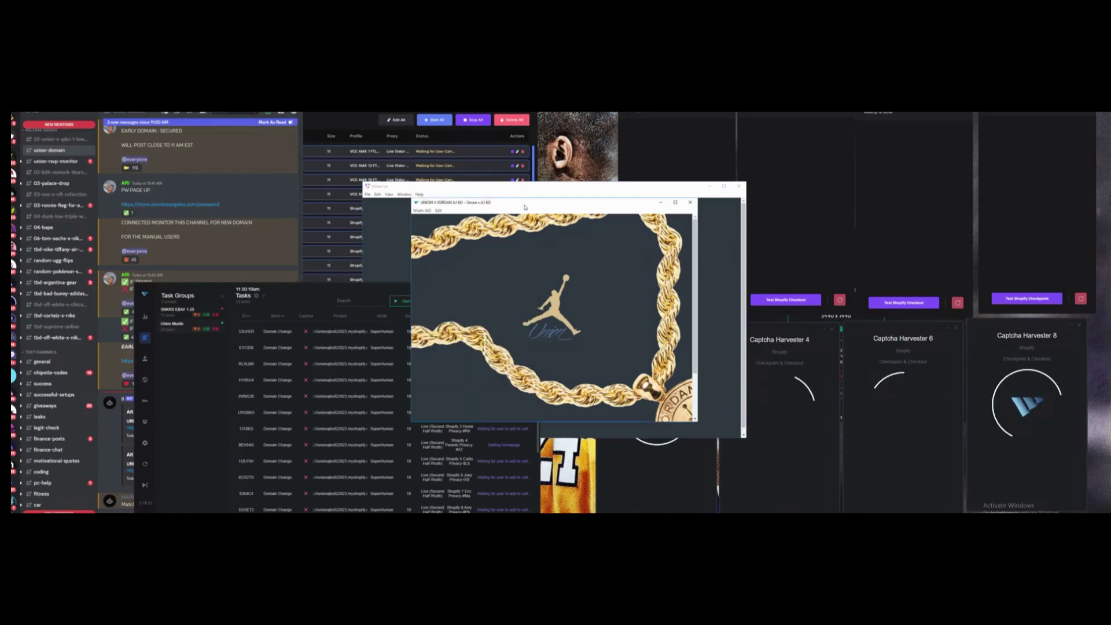
# Add the AJKO 1 Low SP (Leather) in Sail/Neutral Grey-Muslin, size 12, to the cart from the Union store.
pyautogui.click(551, 317)
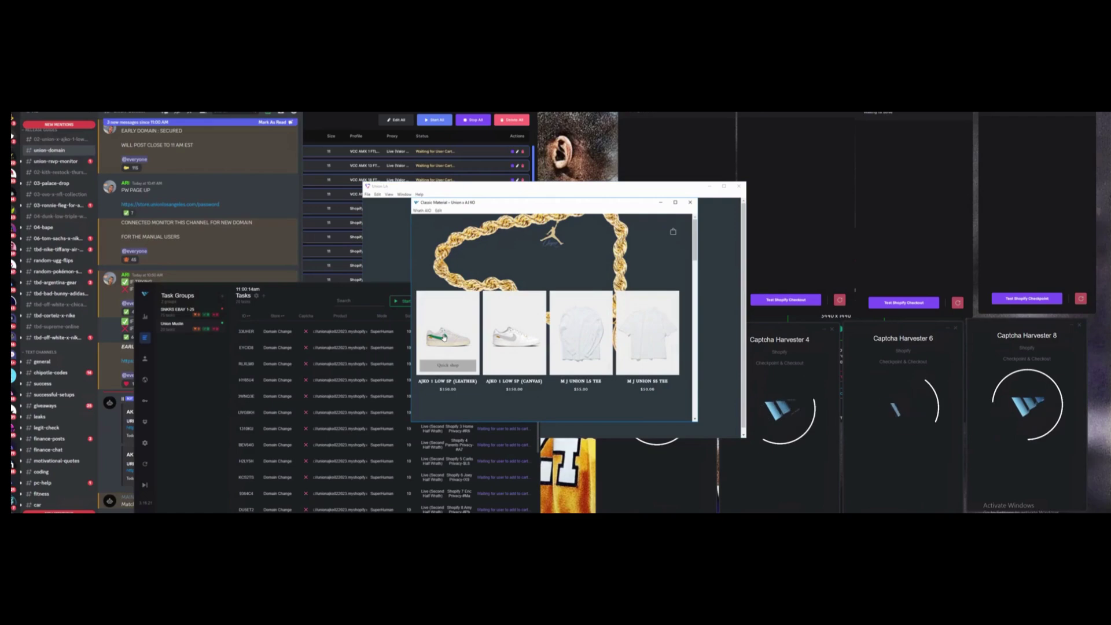
pyautogui.click(444, 338)
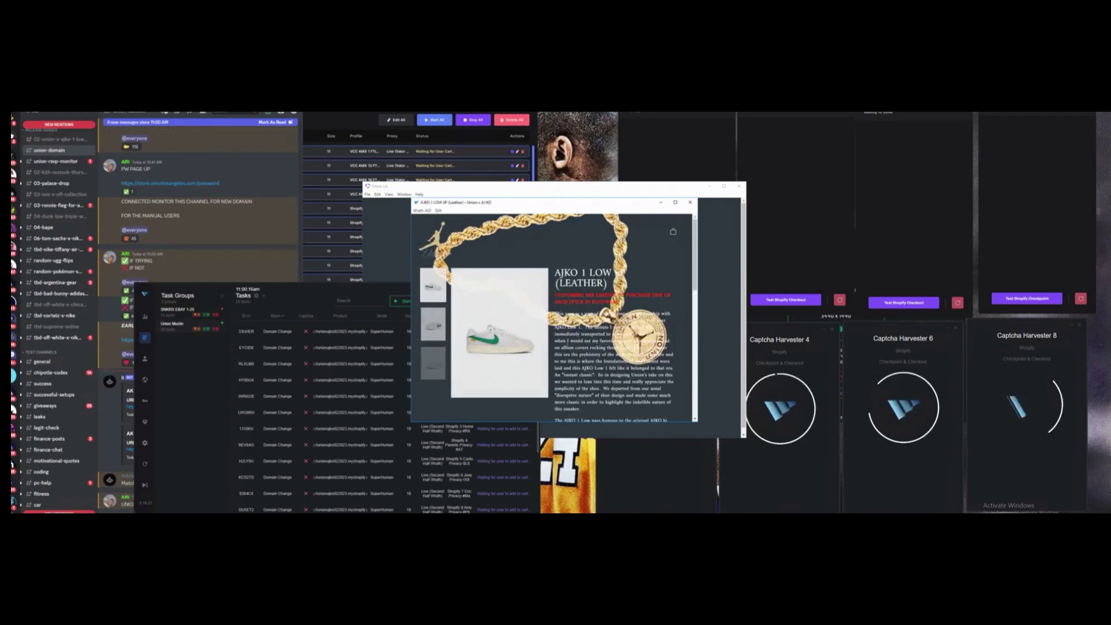
pyautogui.scroll(-10, 532, 349)
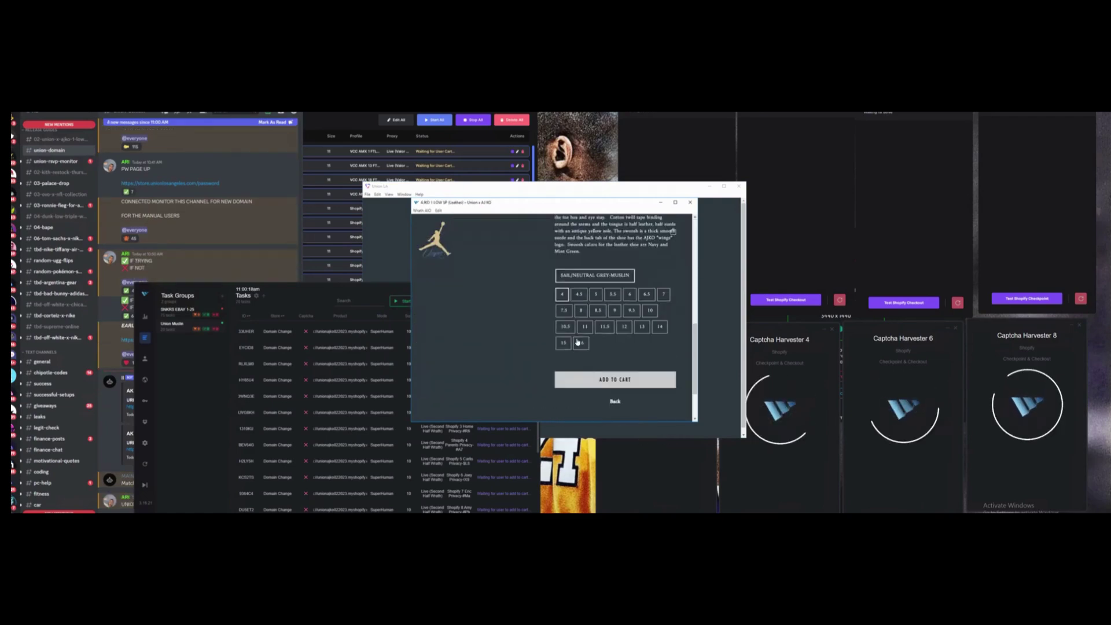
pyautogui.click(624, 328)
pyautogui.click(615, 380)
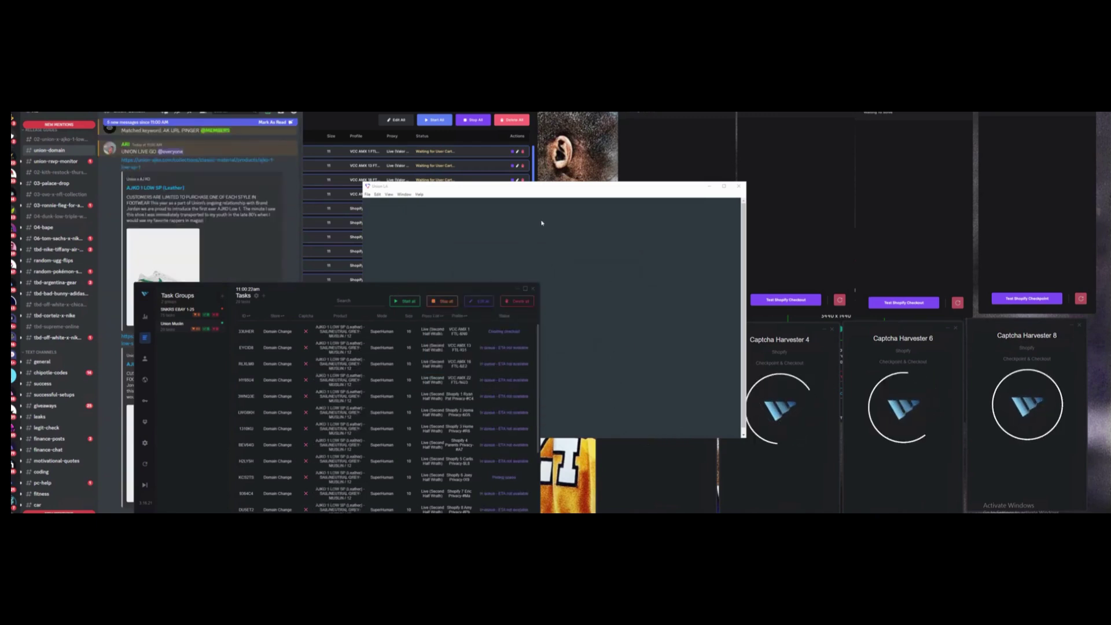
# Check Valor's Union LA store window and the queue statuses of the Wrath tasks.
pyautogui.click(549, 187)
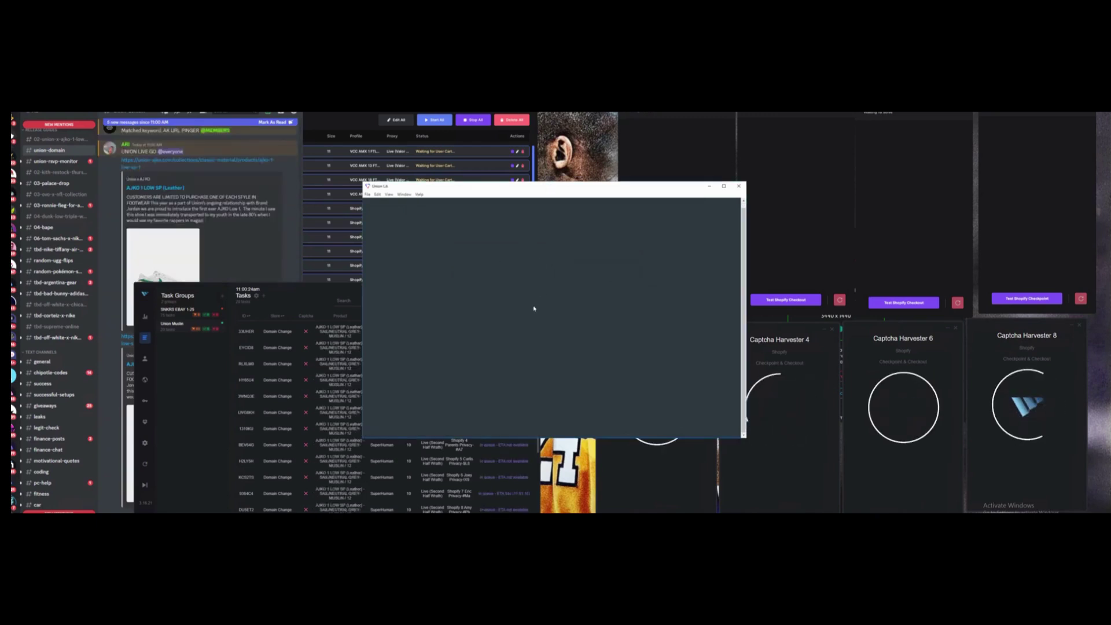
pyautogui.click(317, 293)
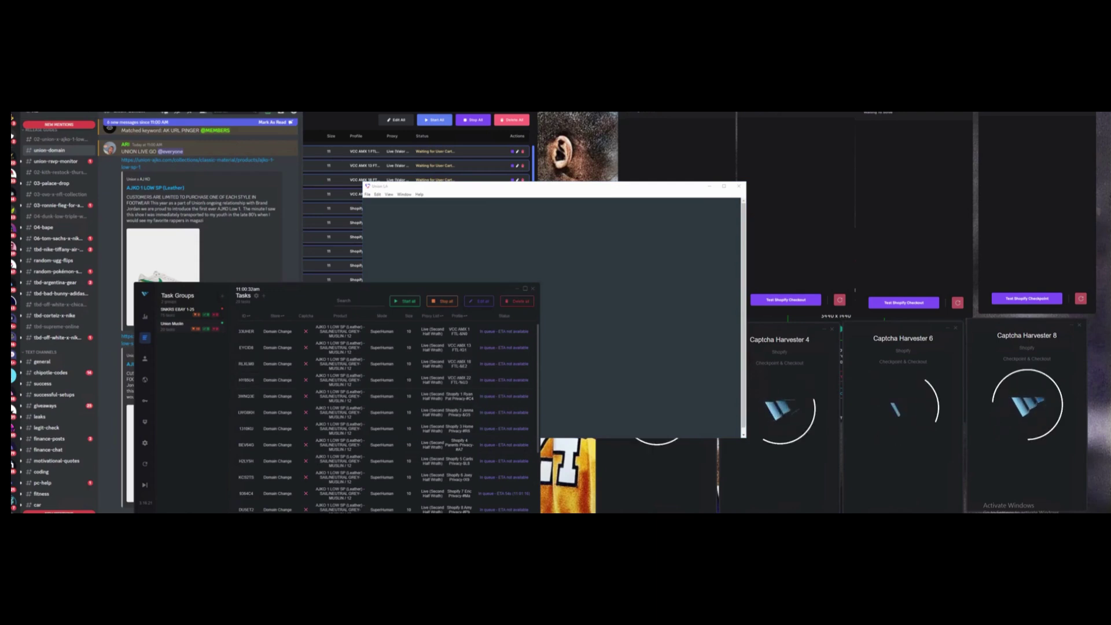
# Move Valor's Union LA store window aside to check the Valor and Wrath task lists, and place it back over Valor's tasks.
pyautogui.click(516, 185)
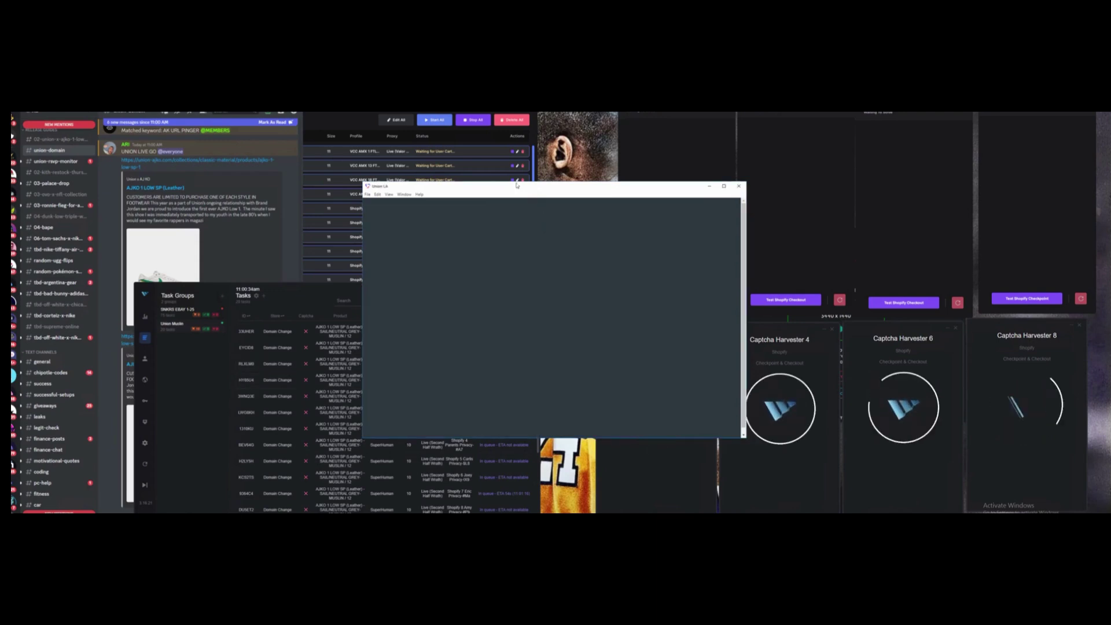
pyautogui.click(346, 113)
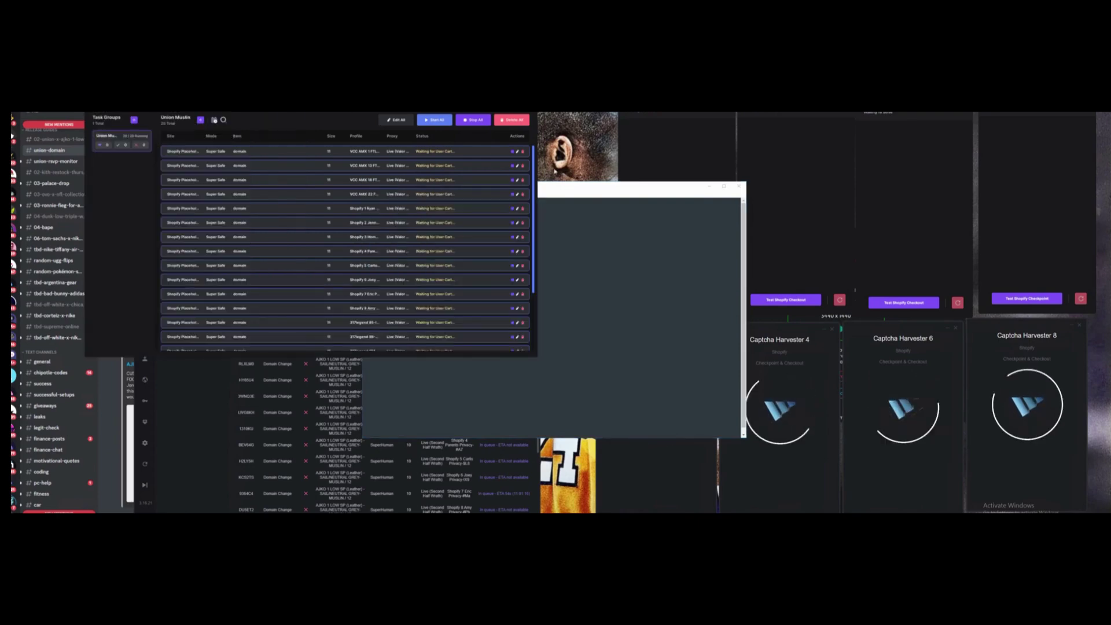
pyautogui.click(584, 188)
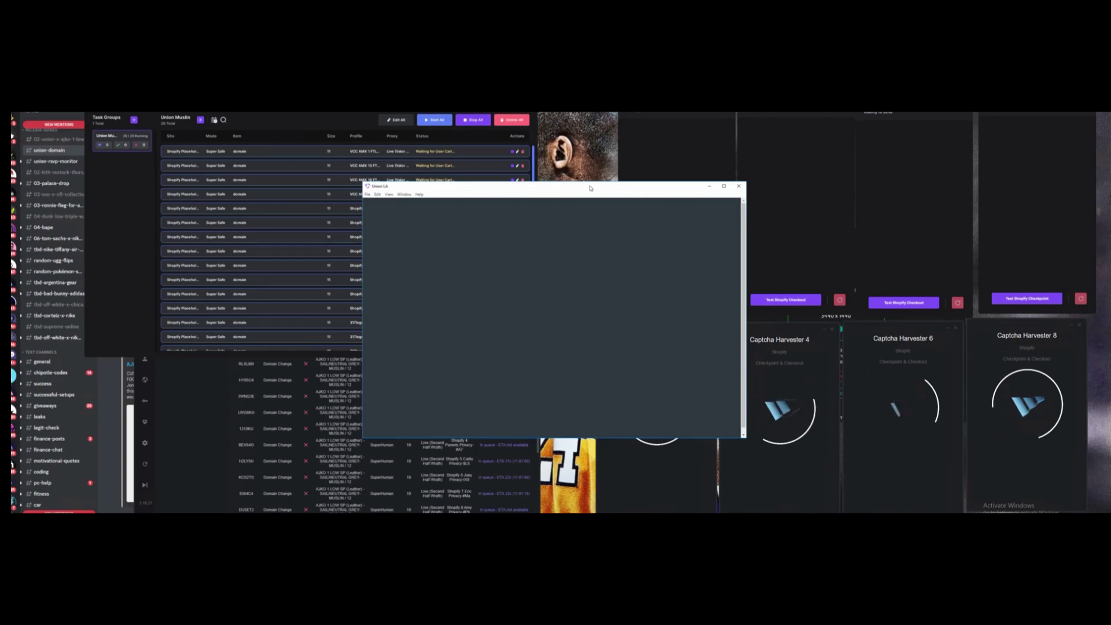
pyautogui.moveTo(545, 188); pyautogui.dragTo(828, 197)
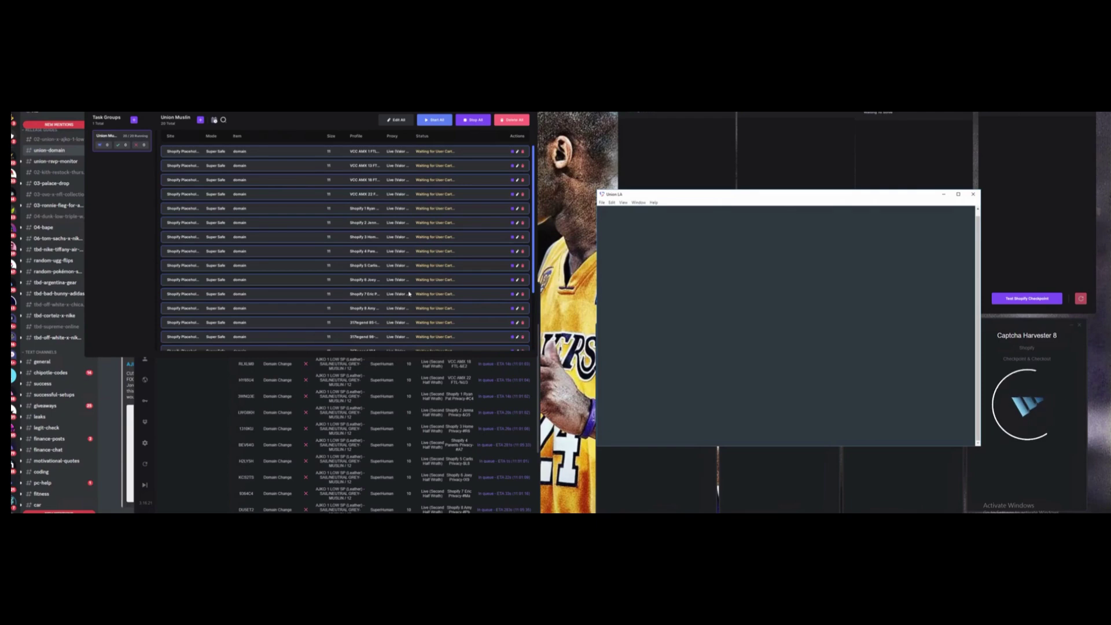
pyautogui.click(211, 426)
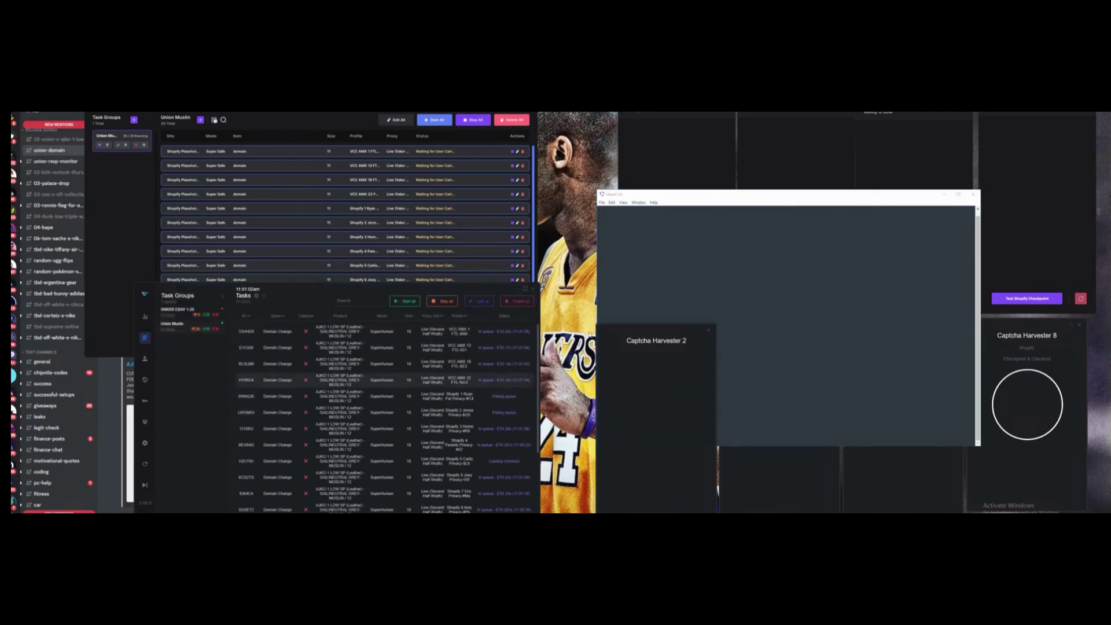
pyautogui.moveTo(696, 195); pyautogui.dragTo(250, 184)
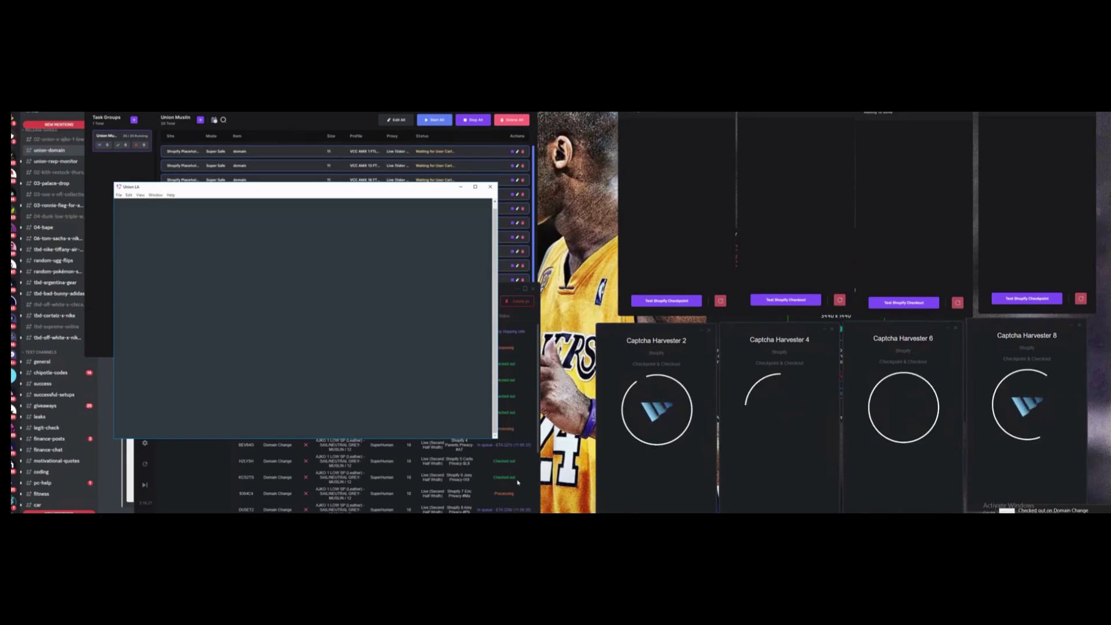
# Stop the queued Wrath tasks that use the Shopify 3 and Shopify 4 profiles.
pyautogui.click(511, 437)
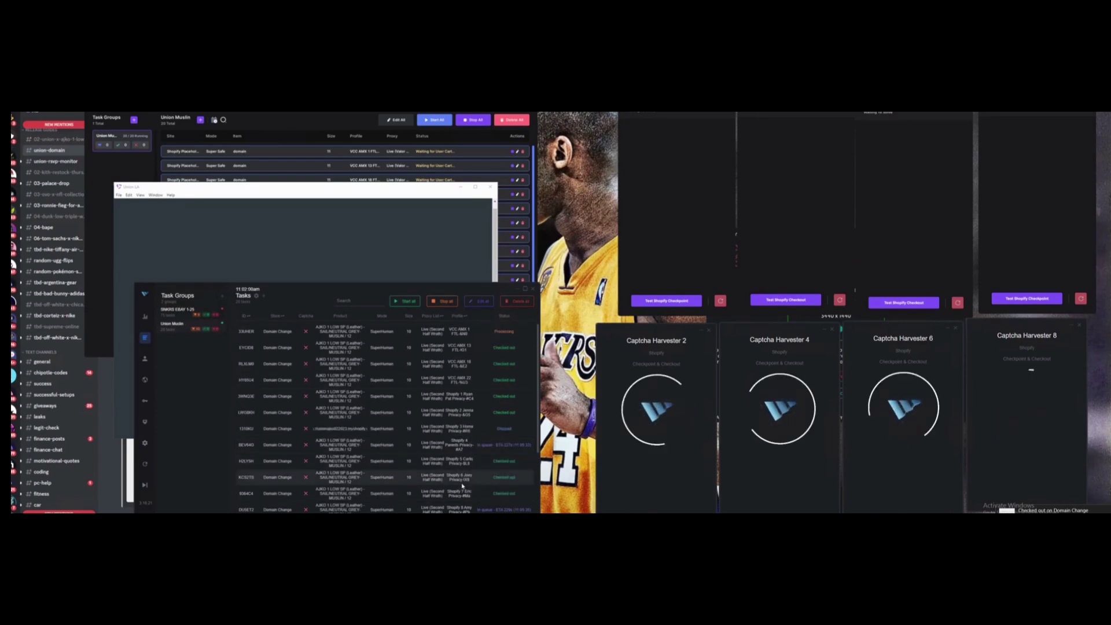
pyautogui.scroll(-2, 463, 489)
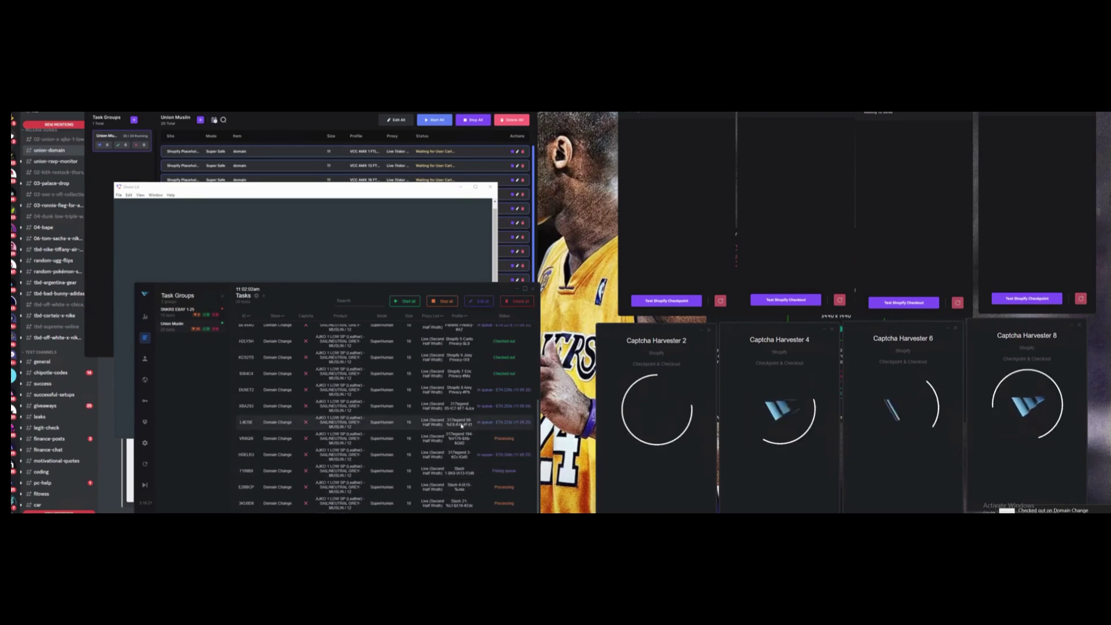
pyautogui.scroll(1, 463, 404)
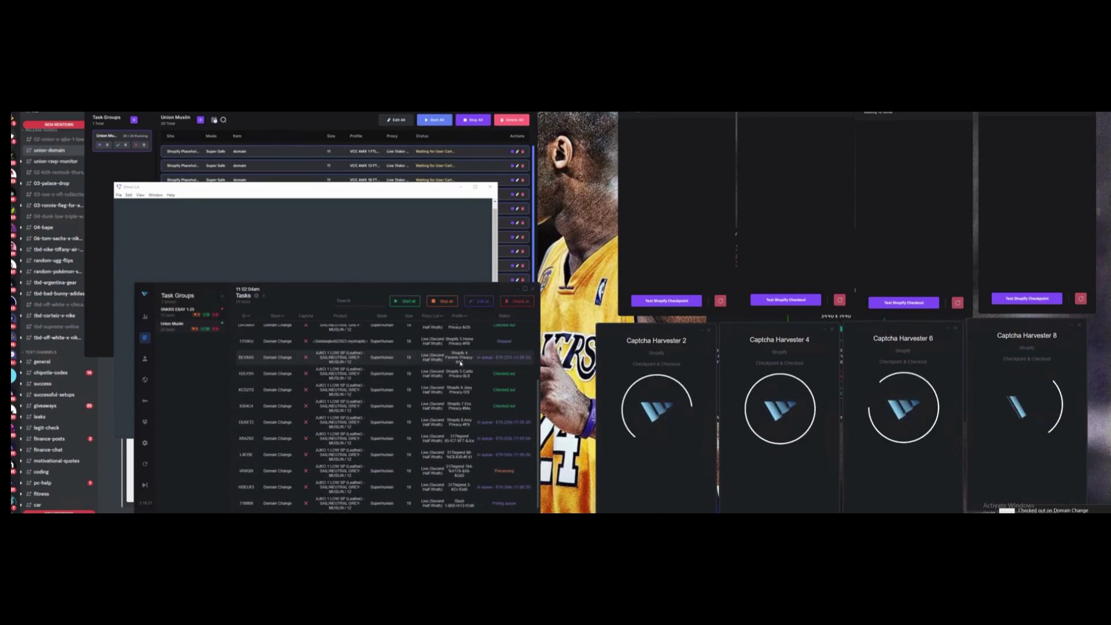
pyautogui.rightClick(470, 363)
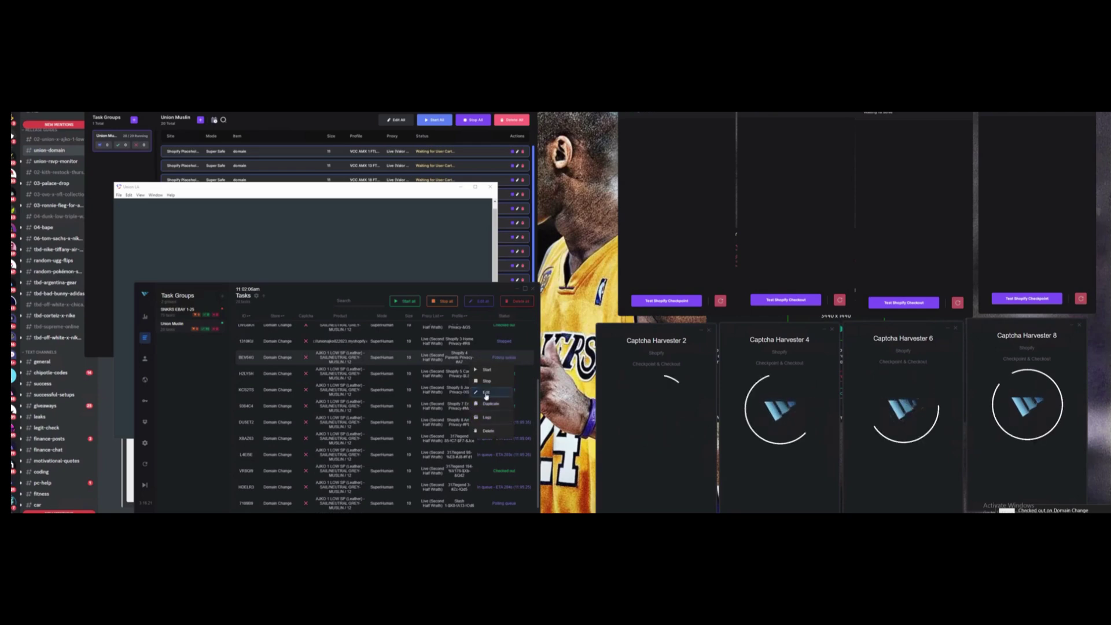
pyautogui.scroll(1, 461, 355)
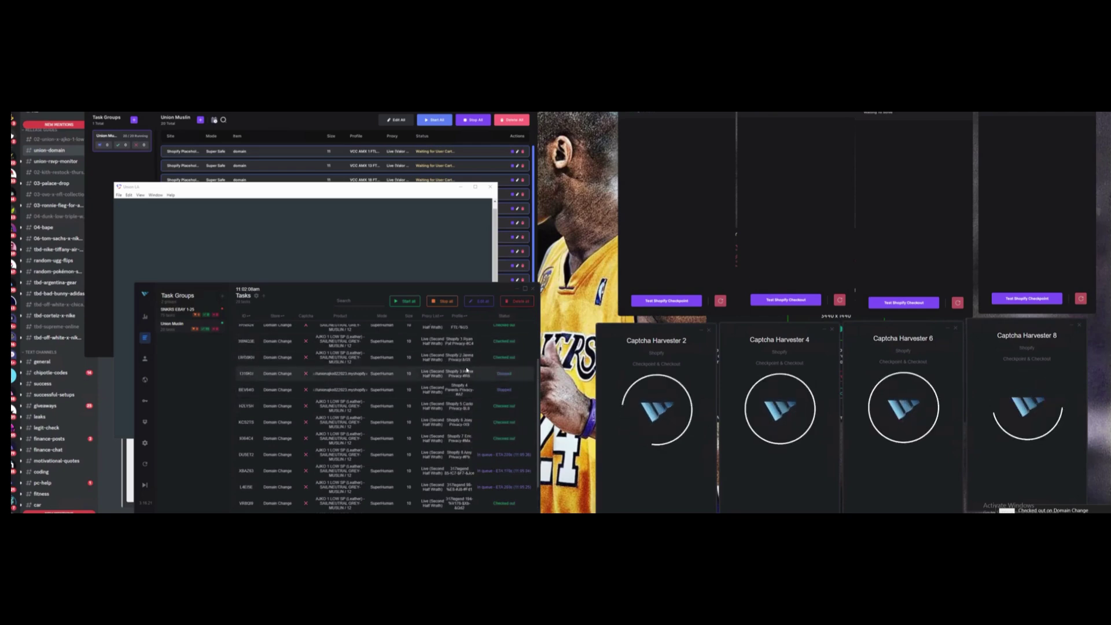
pyautogui.scroll(1, 462, 364)
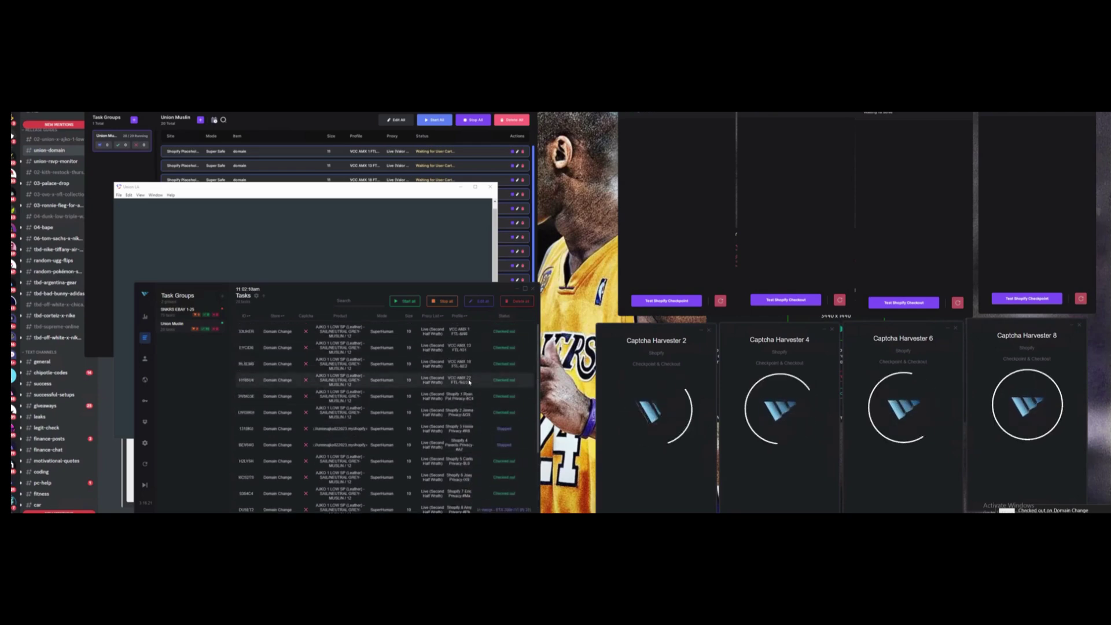
# Stop the queued Wrath task that uses the Shopify 8 profile.
pyautogui.scroll(-2, 449, 432)
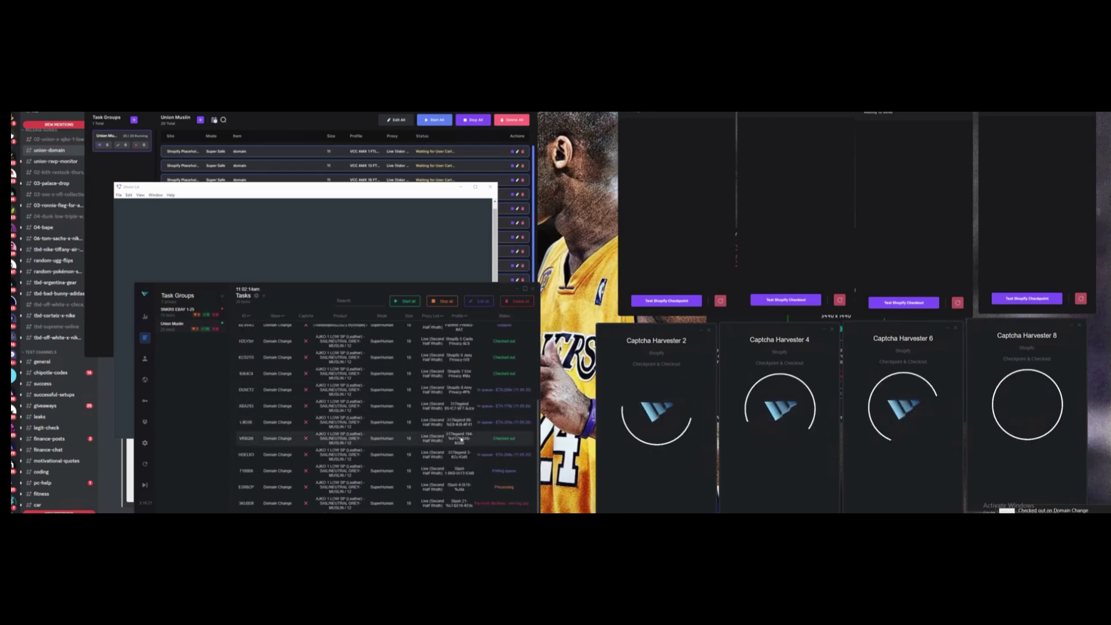
pyautogui.rightClick(498, 389)
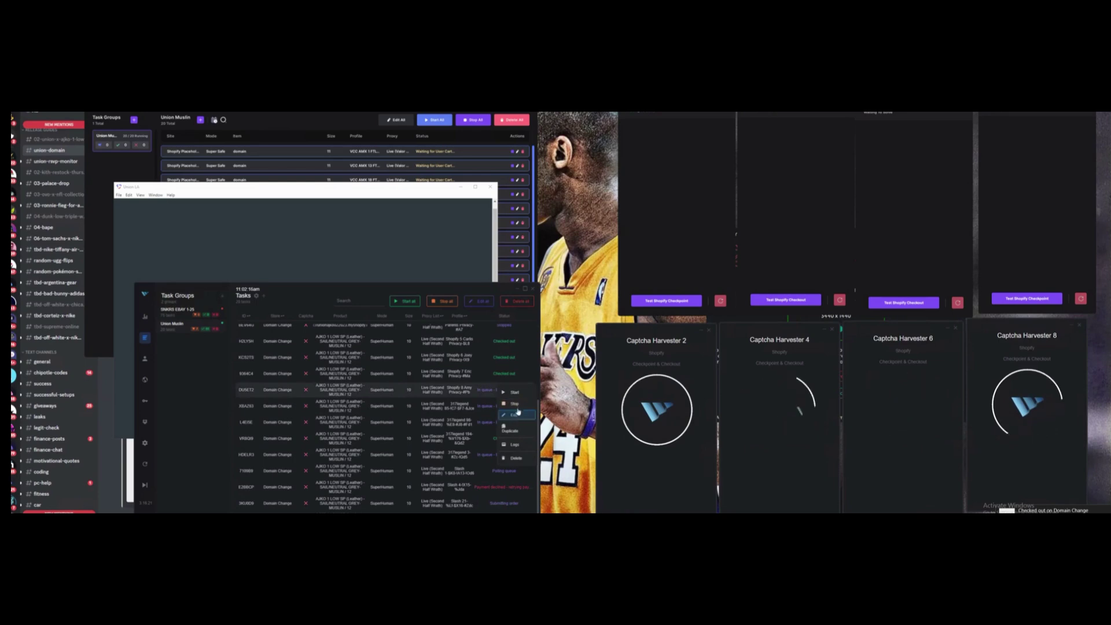
pyautogui.click(515, 404)
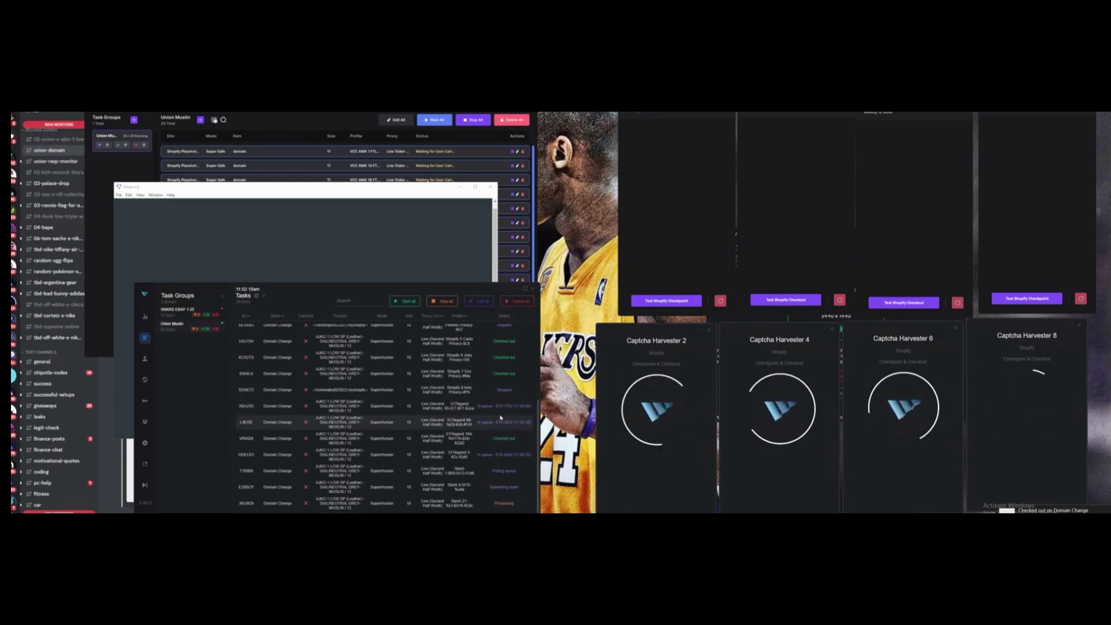
# Check the checkout and queue statuses of the remaining Wrath tasks.
pyautogui.scroll(3, 502, 415)
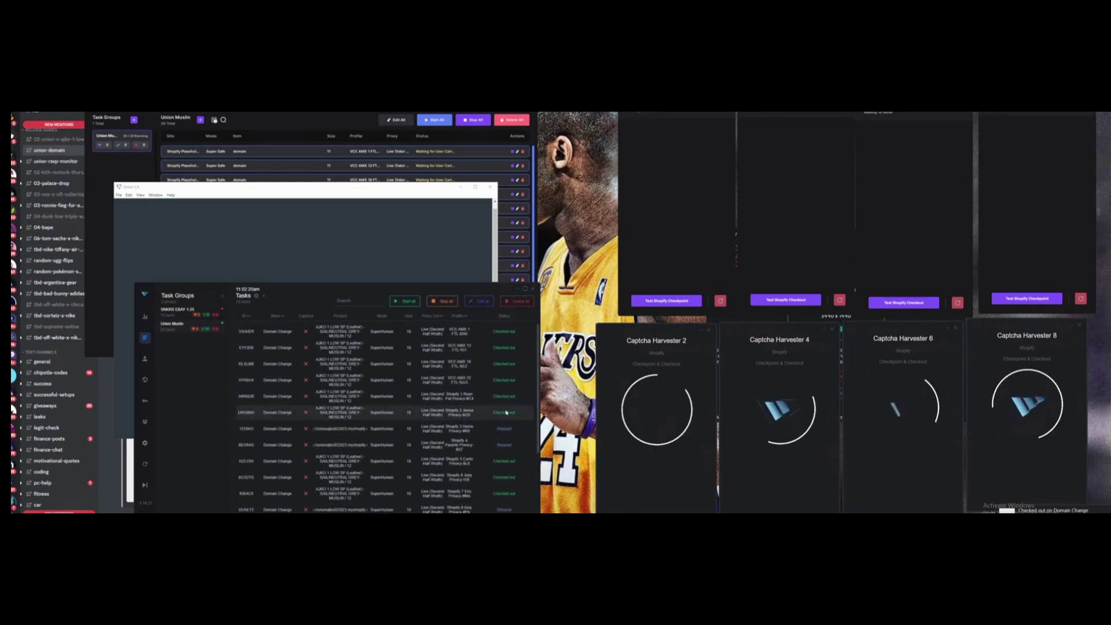
pyautogui.scroll(-3, 507, 428)
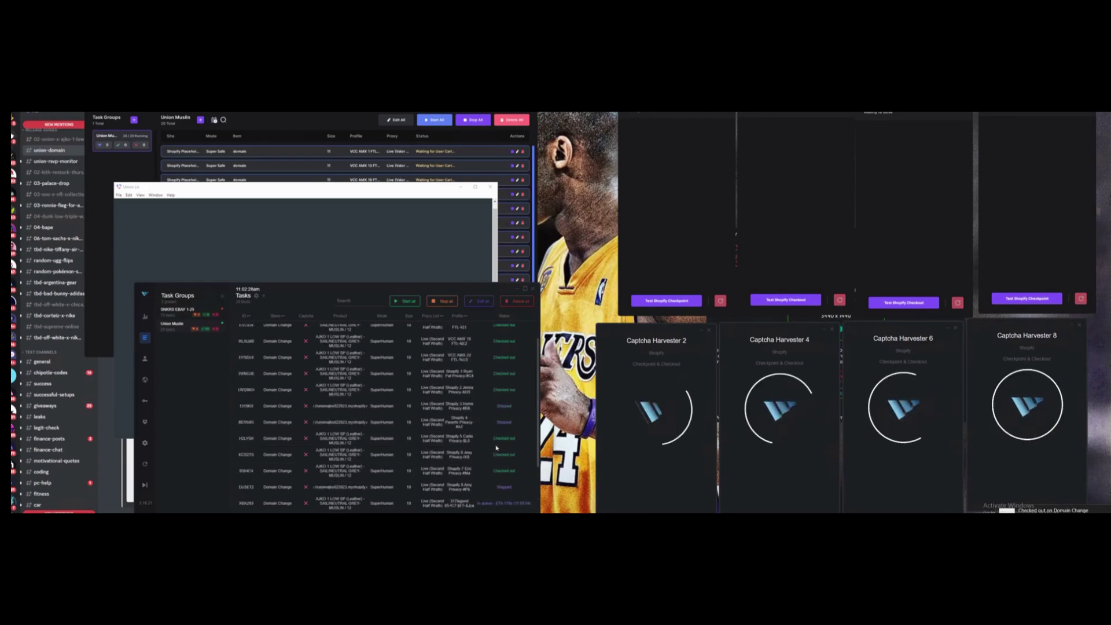
pyautogui.scroll(3, 503, 457)
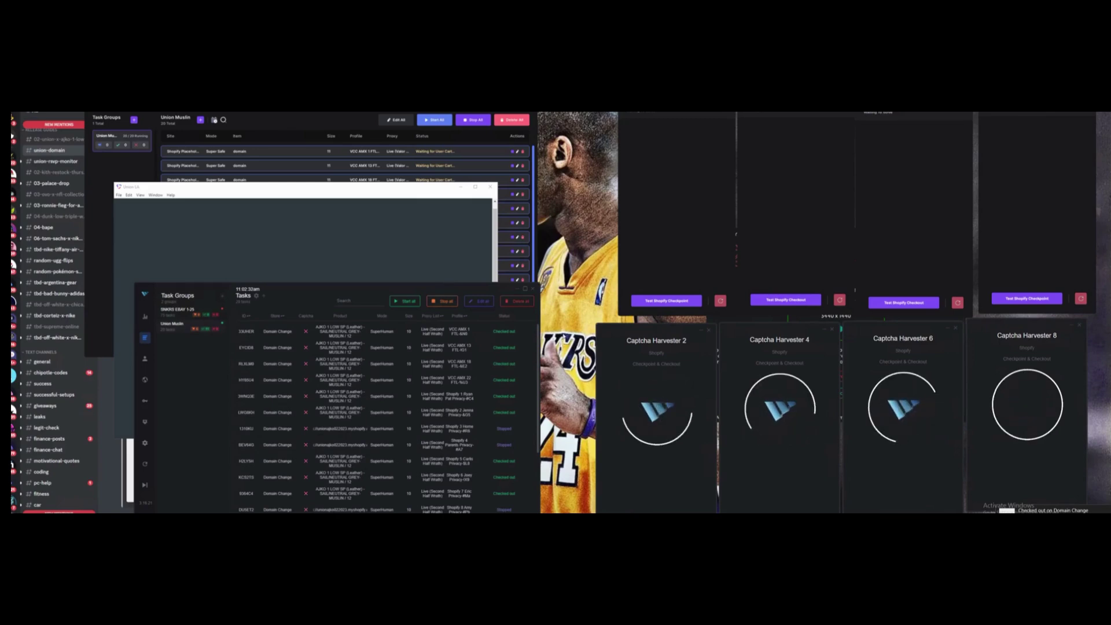
pyautogui.scroll(-3, 469, 416)
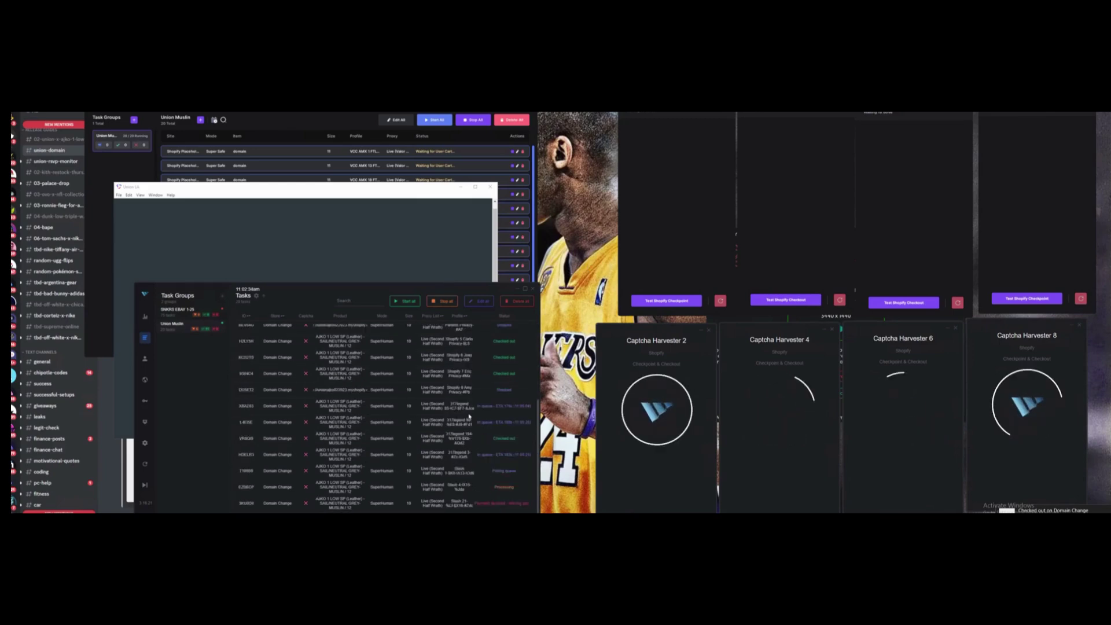
pyautogui.scroll(-2, 468, 405)
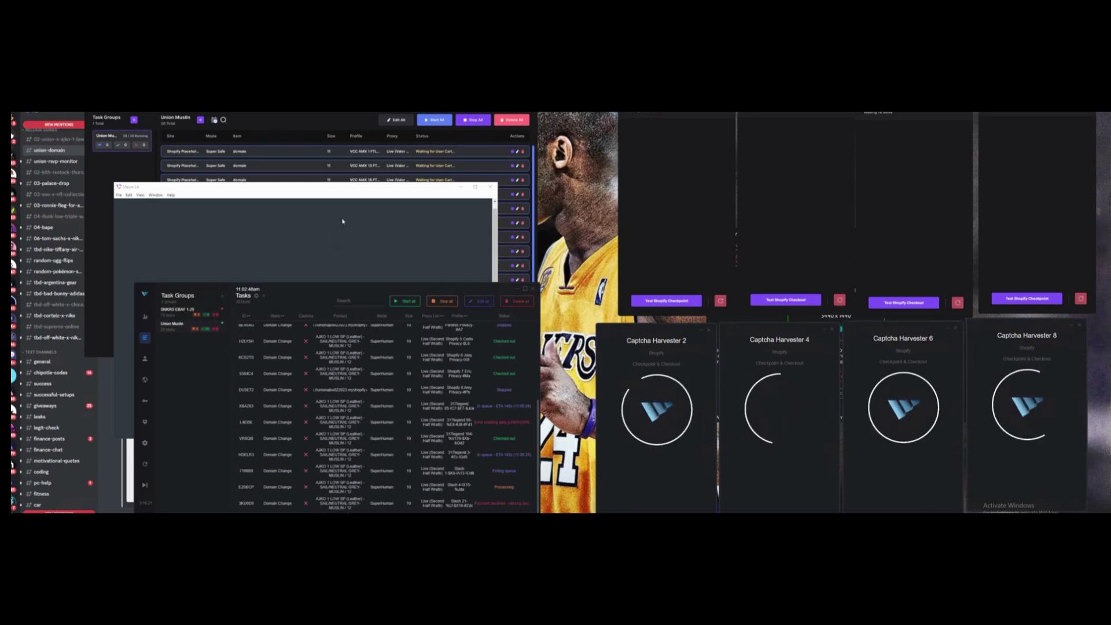
# Close the Union LA store window and the Valor bot.
pyautogui.click(397, 188)
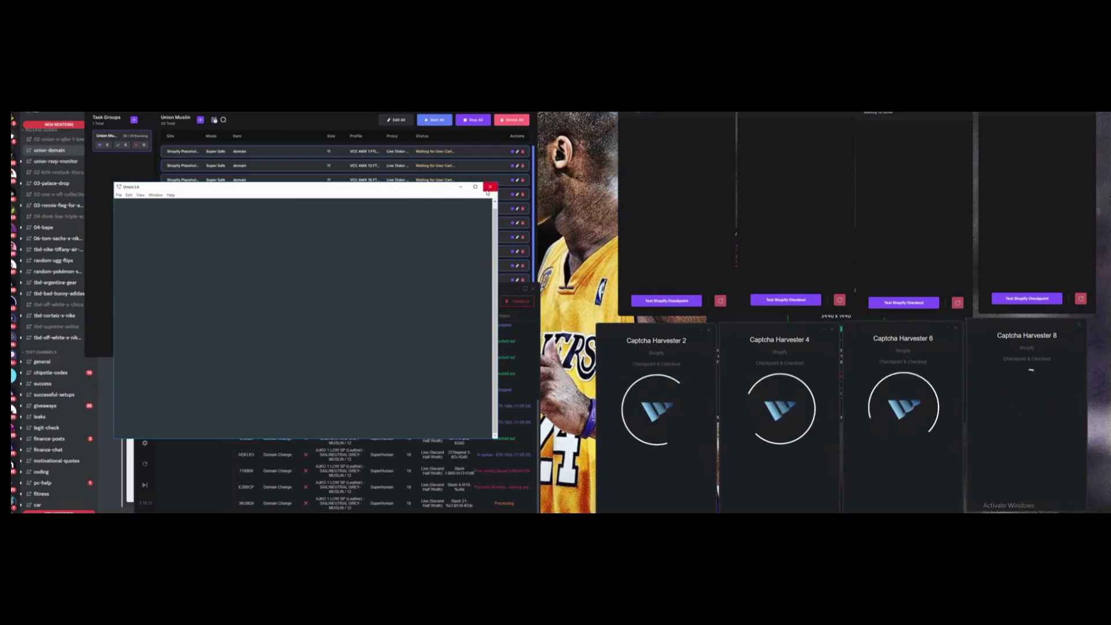
pyautogui.click(489, 188)
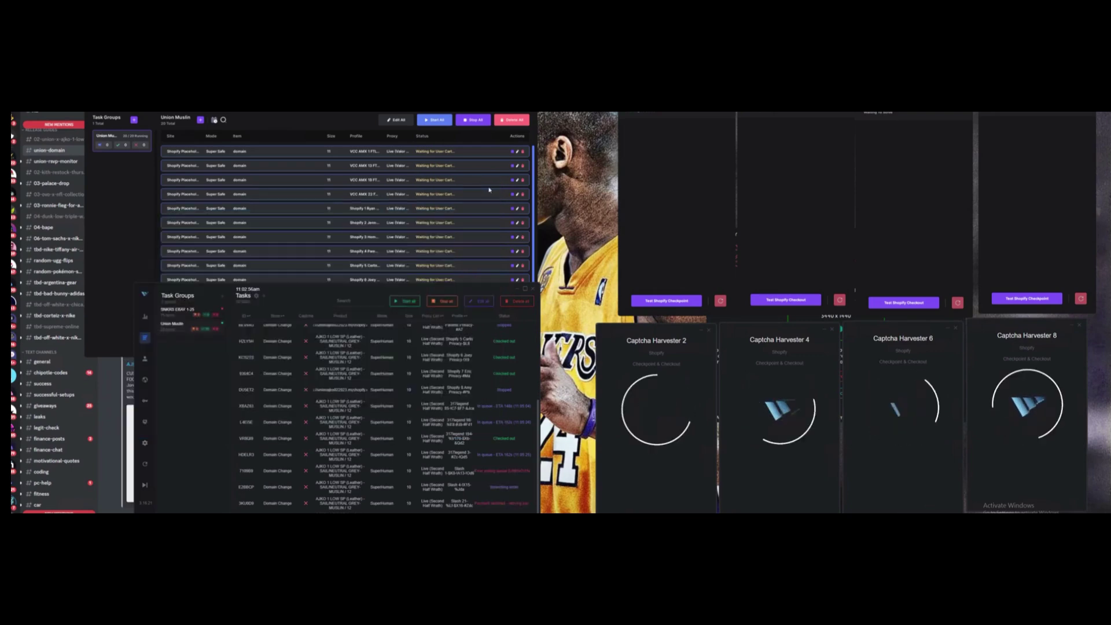
pyautogui.click(348, 120)
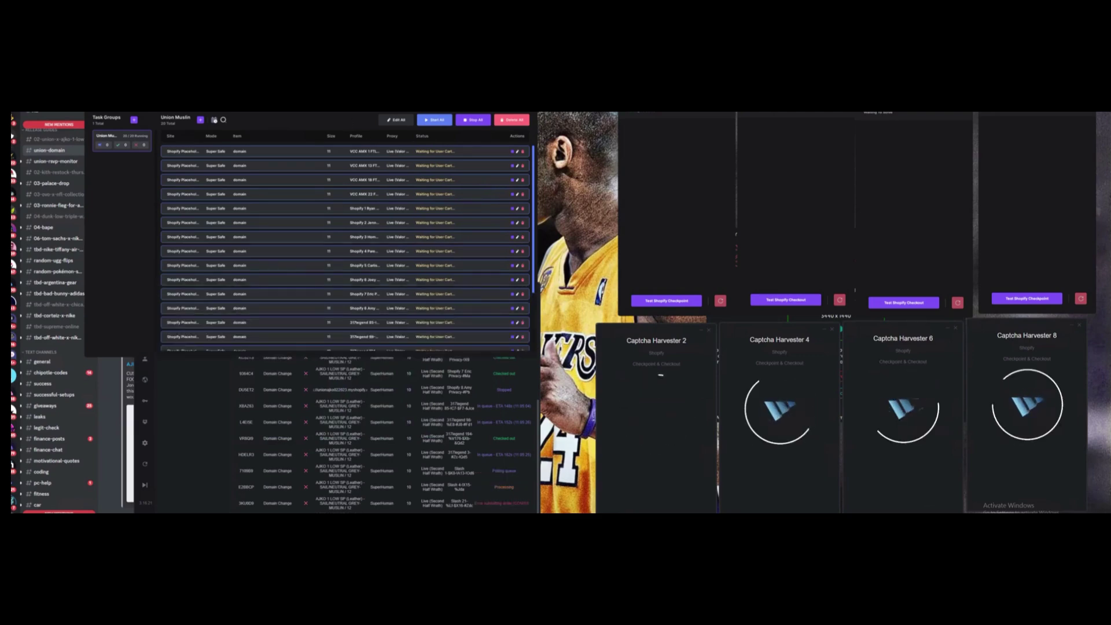
pyautogui.click(530, 113)
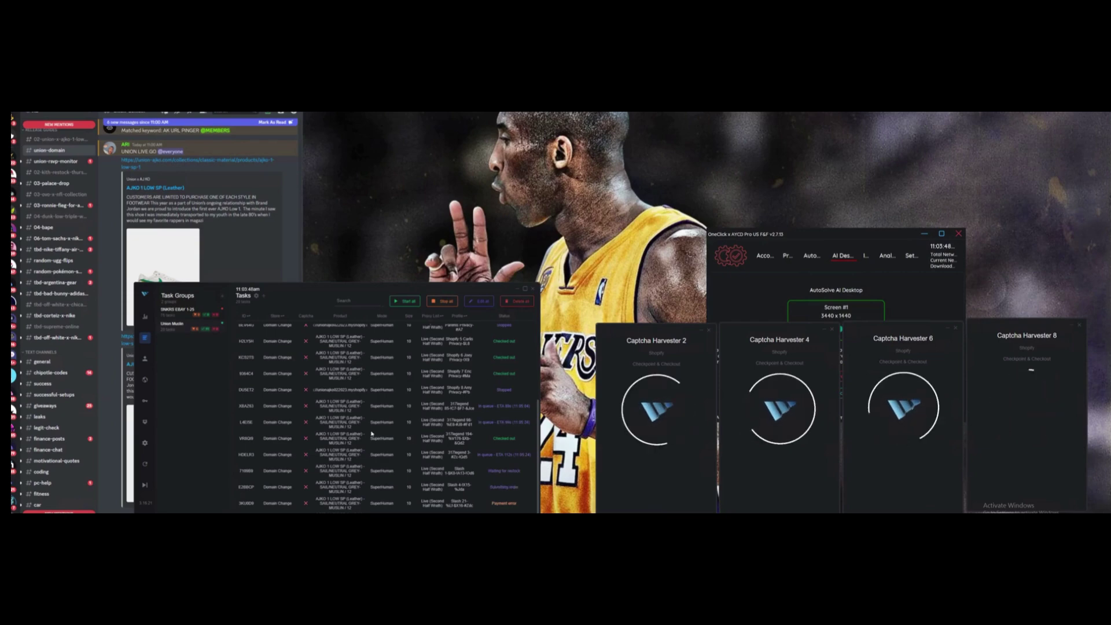
# Review the full Wrath task list for checked-out, queued, restocking and payment-error statuses.
pyautogui.scroll(3, 377, 443)
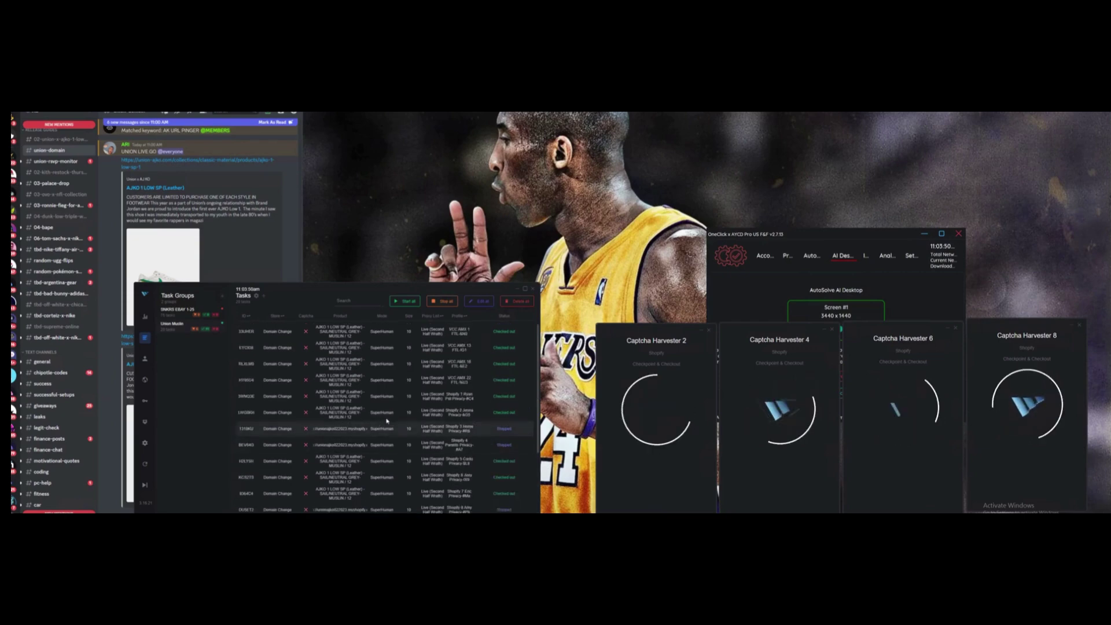
pyautogui.scroll(-2, 416, 412)
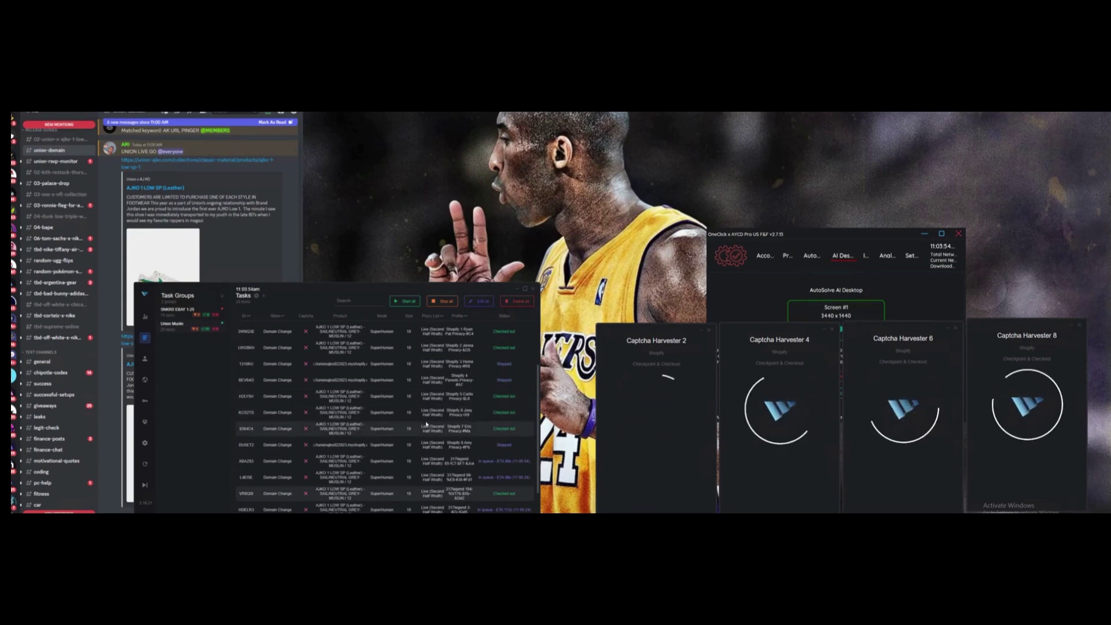
pyautogui.scroll(2, 426, 423)
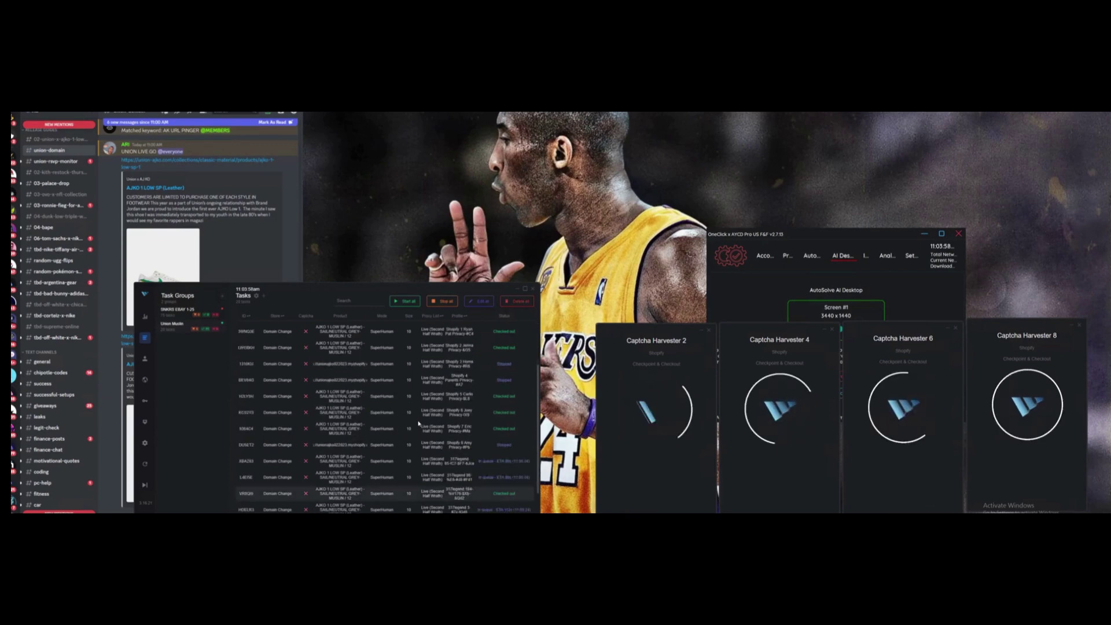
pyautogui.scroll(-4, 419, 423)
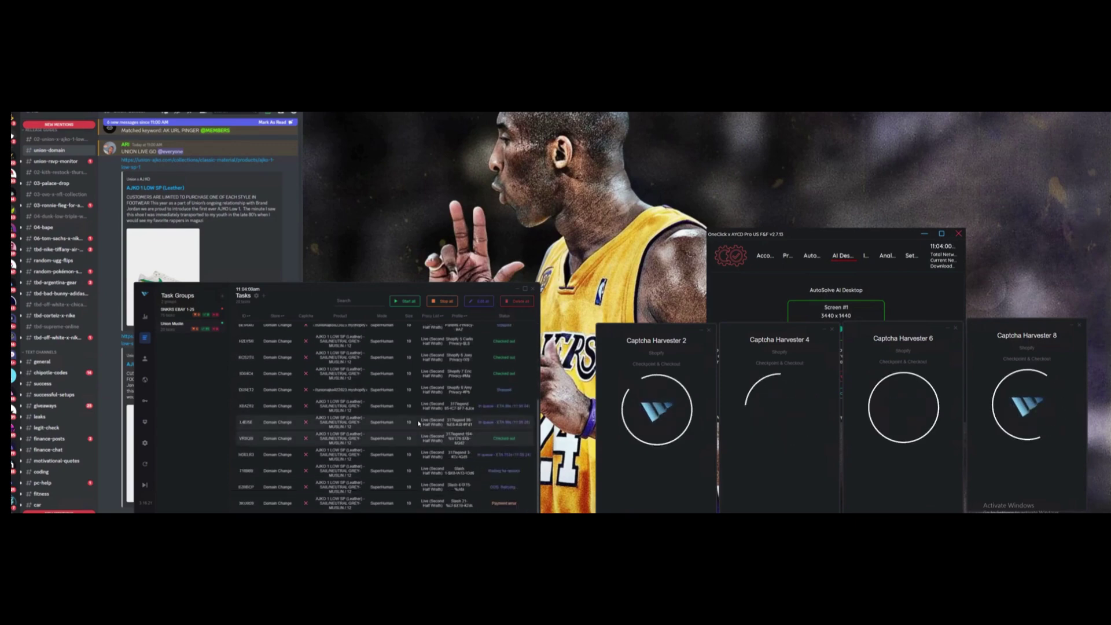
pyautogui.scroll(4, 418, 423)
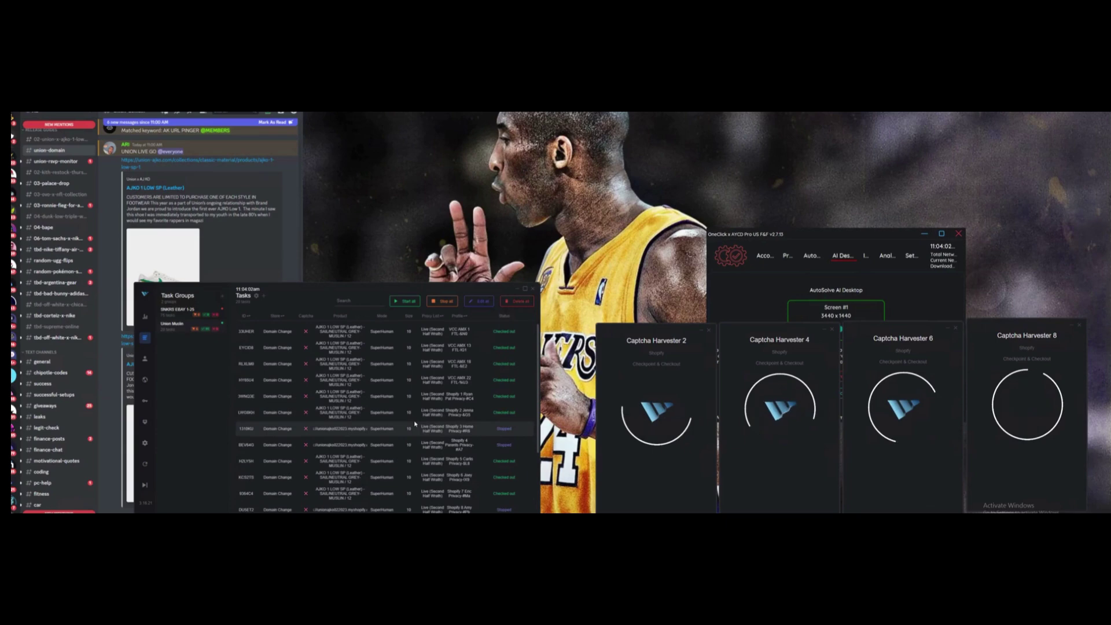
pyautogui.scroll(-4, 411, 426)
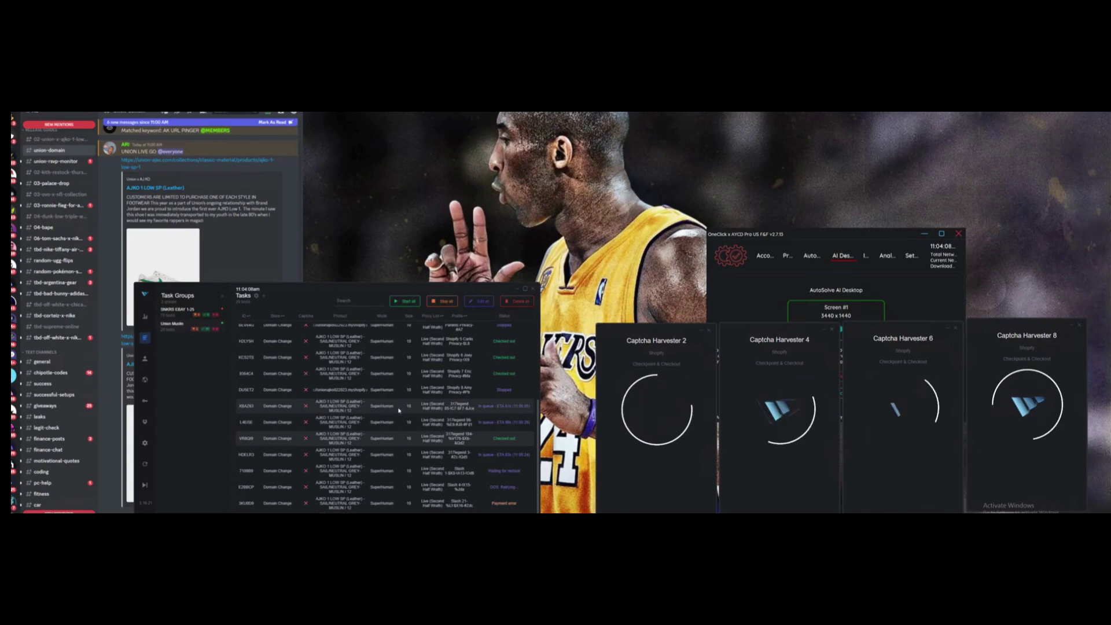
pyautogui.rightClick(409, 412)
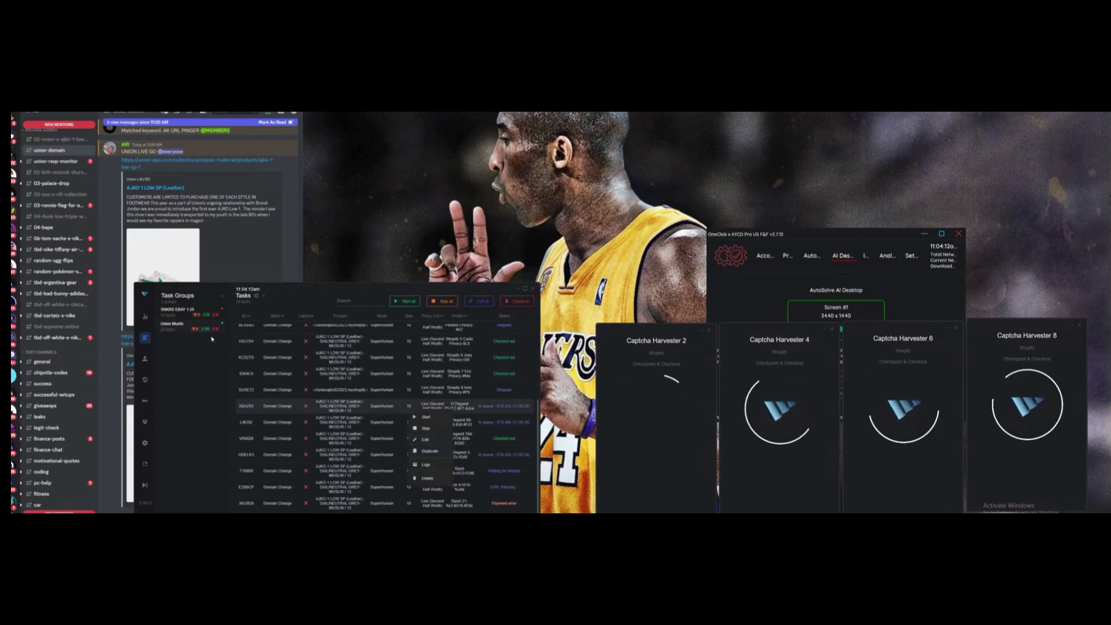
pyautogui.click(208, 374)
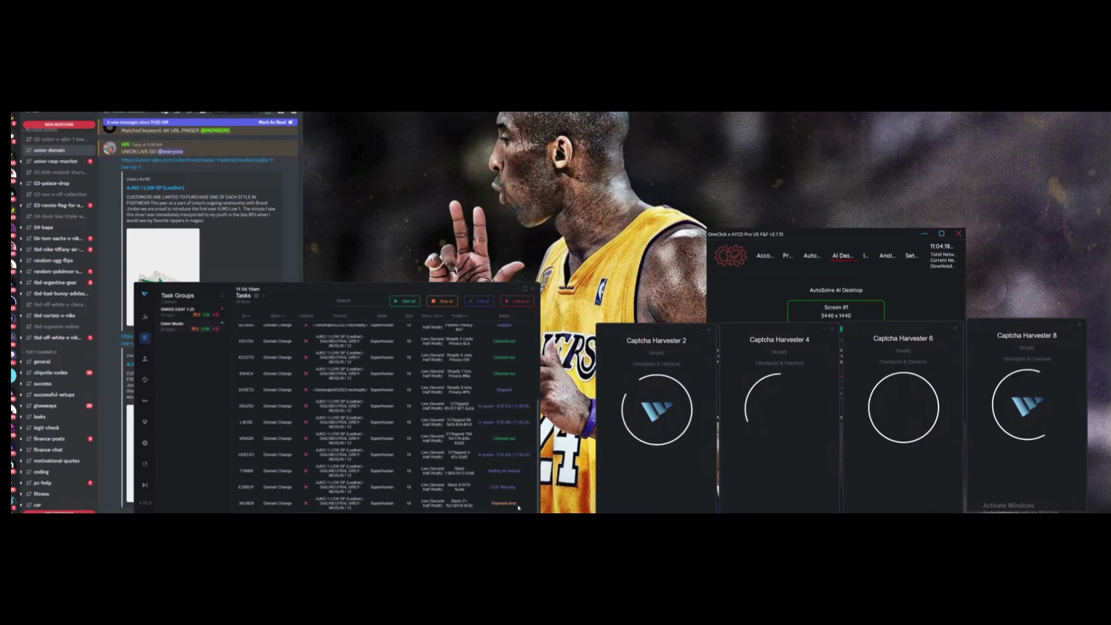
pyautogui.scroll(2, 508, 504)
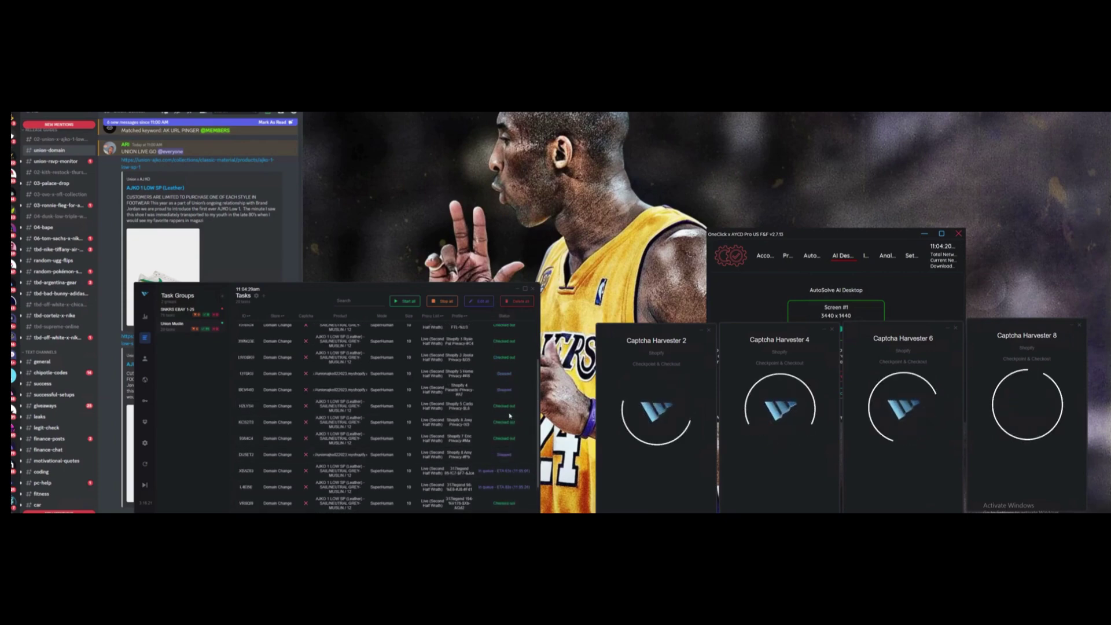
pyautogui.scroll(2, 511, 404)
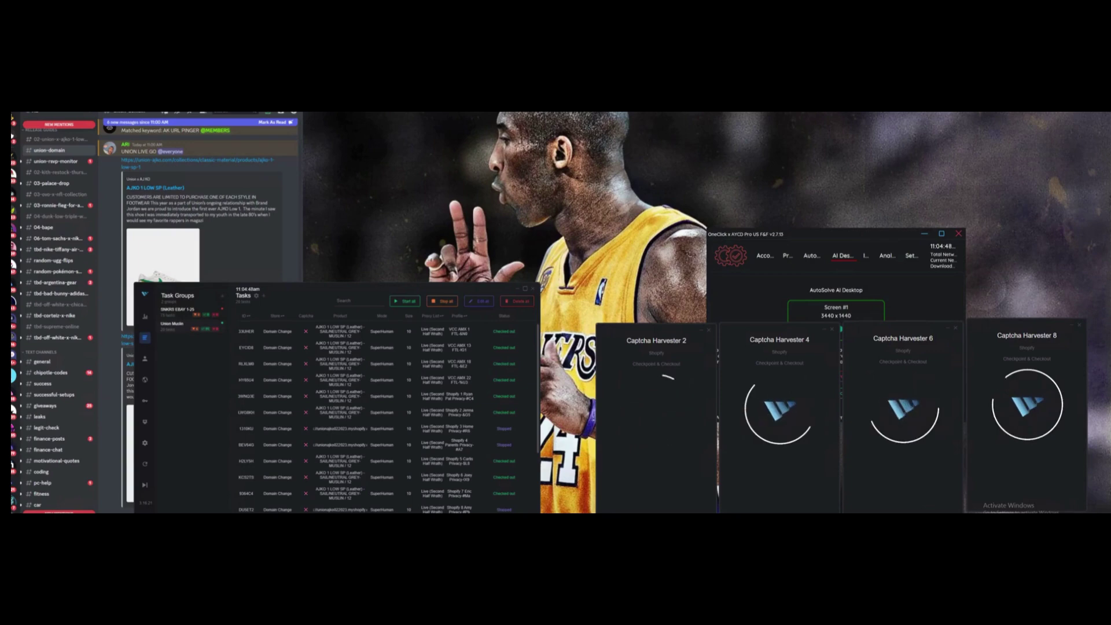
pyautogui.scroll(-3, 444, 410)
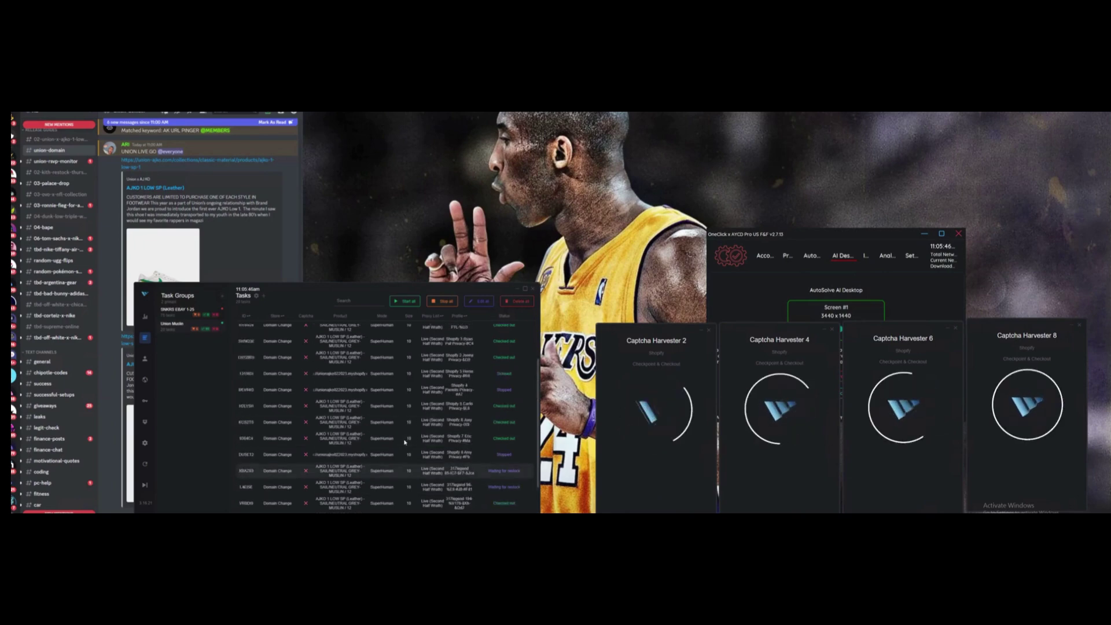
pyautogui.scroll(3, 410, 445)
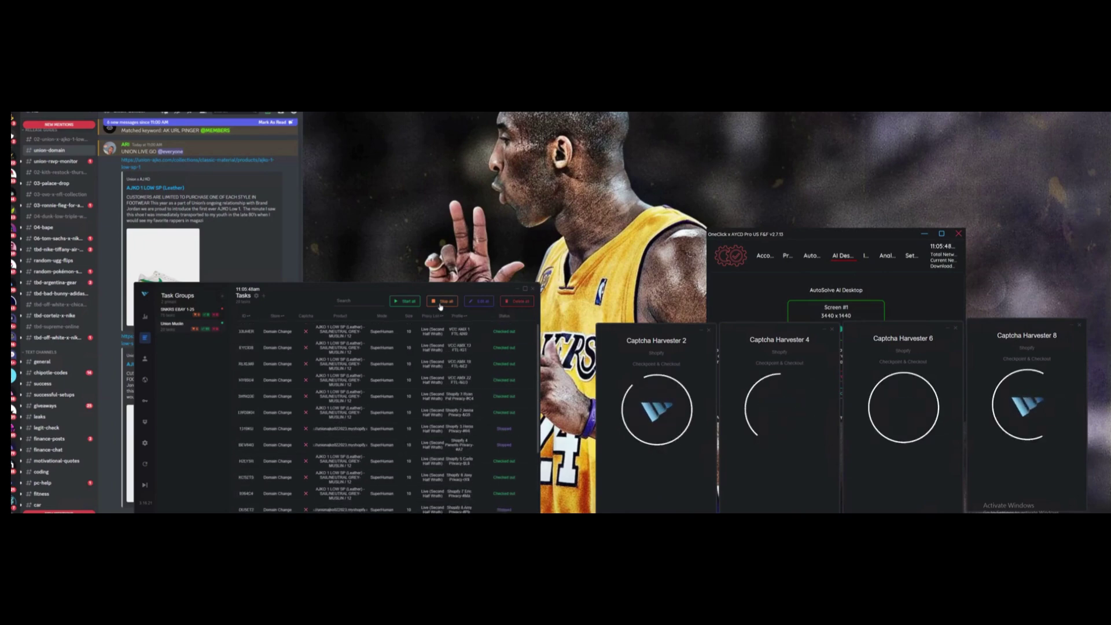
pyautogui.scroll(-3, 438, 414)
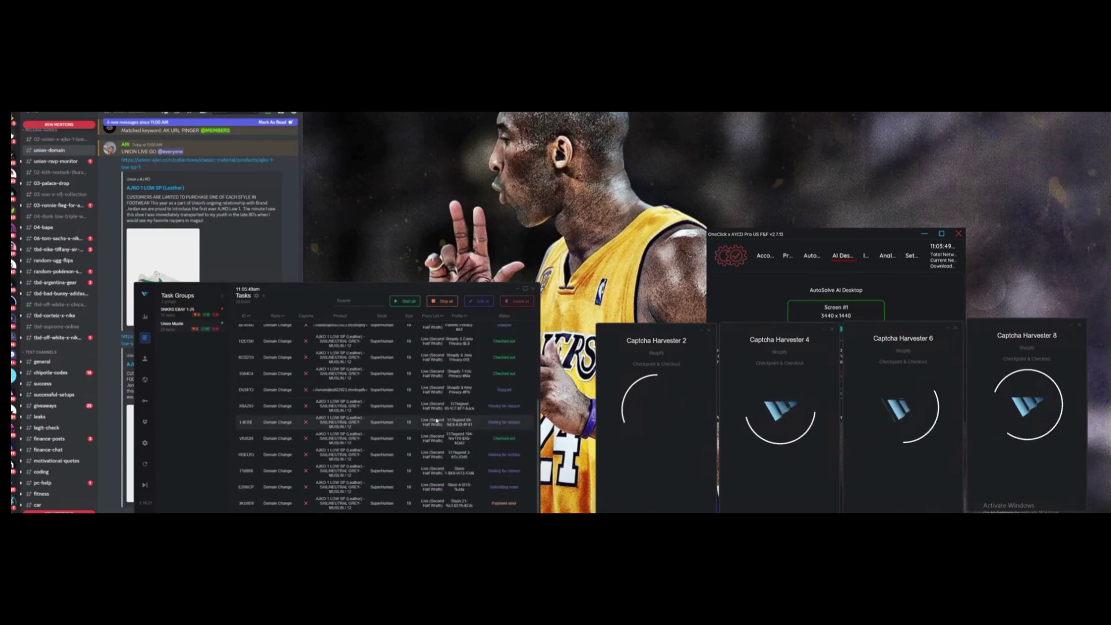
# Stop all Wrath tasks in the Union Muslin group and close Captcha Harvester 2.
pyautogui.click(439, 301)
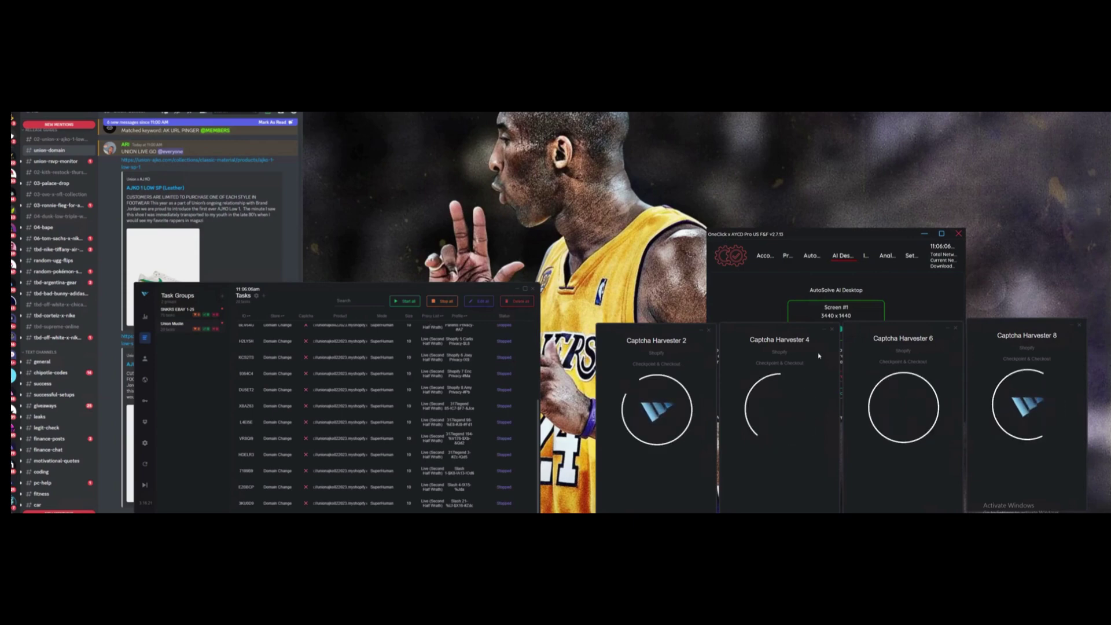
pyautogui.click(706, 332)
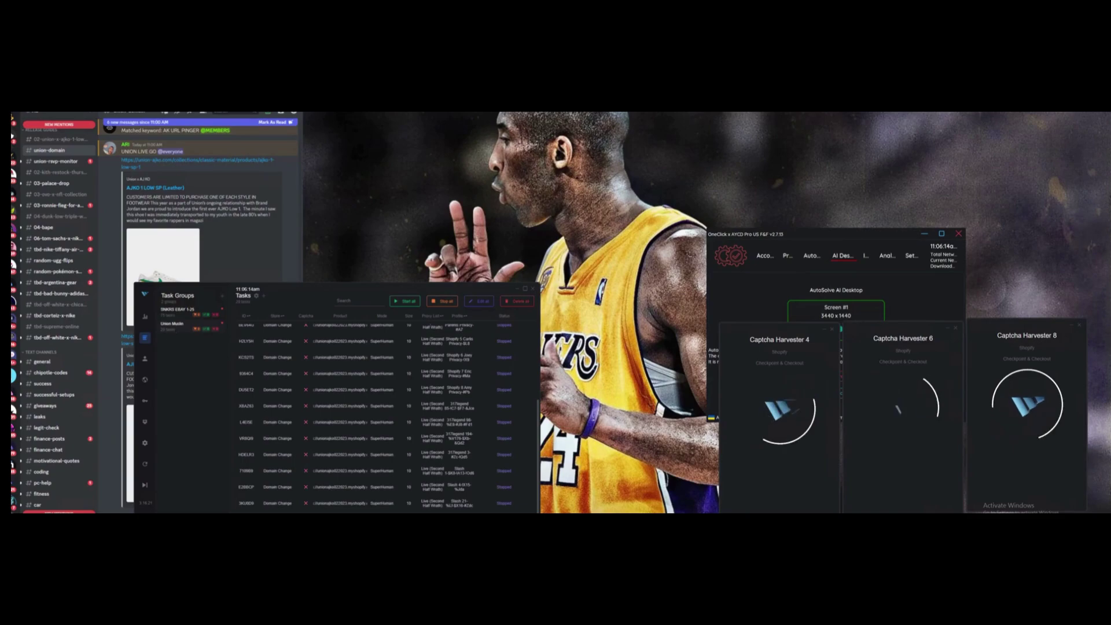
# Open Wrath's dashboard to view the previous orders and monthly spending.
pyautogui.click(143, 318)
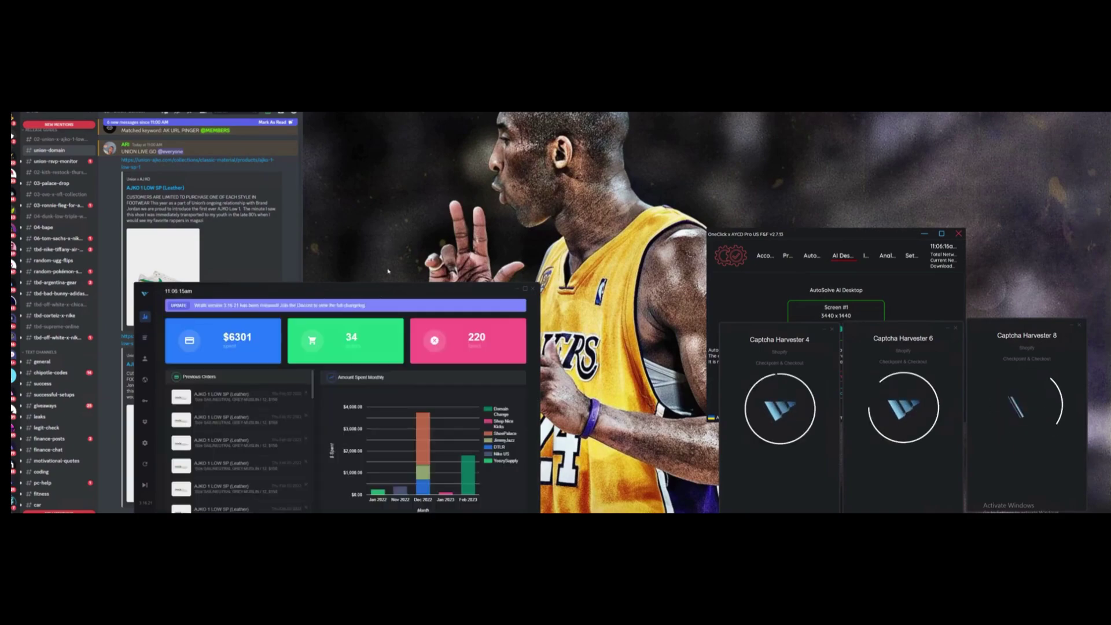